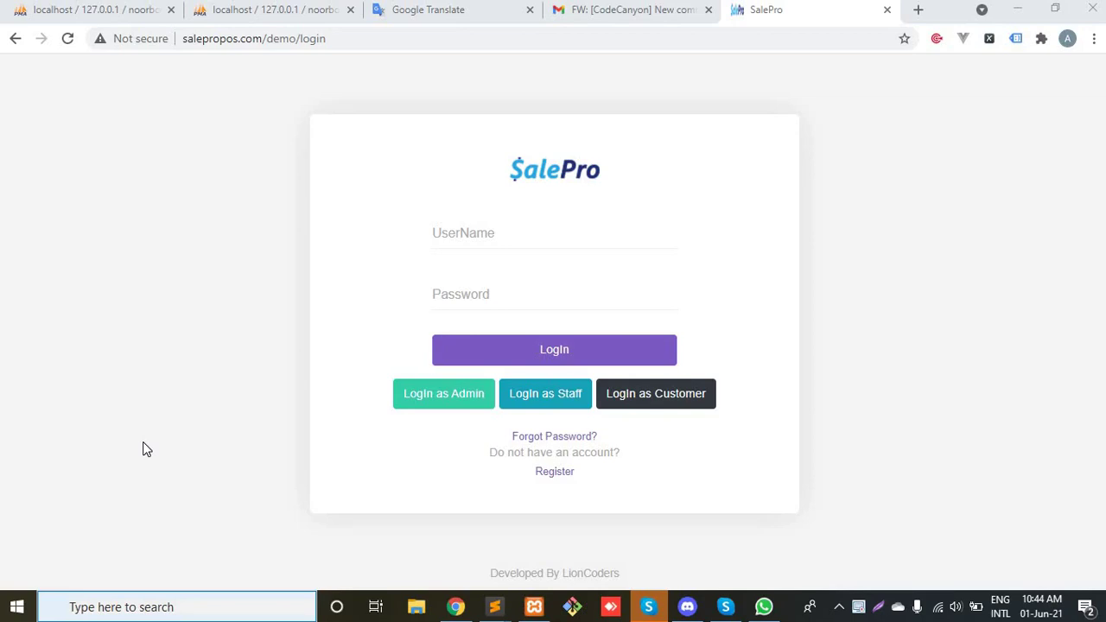
Step: Log in to the SalePro demo with the preset admin account
click(457, 395)
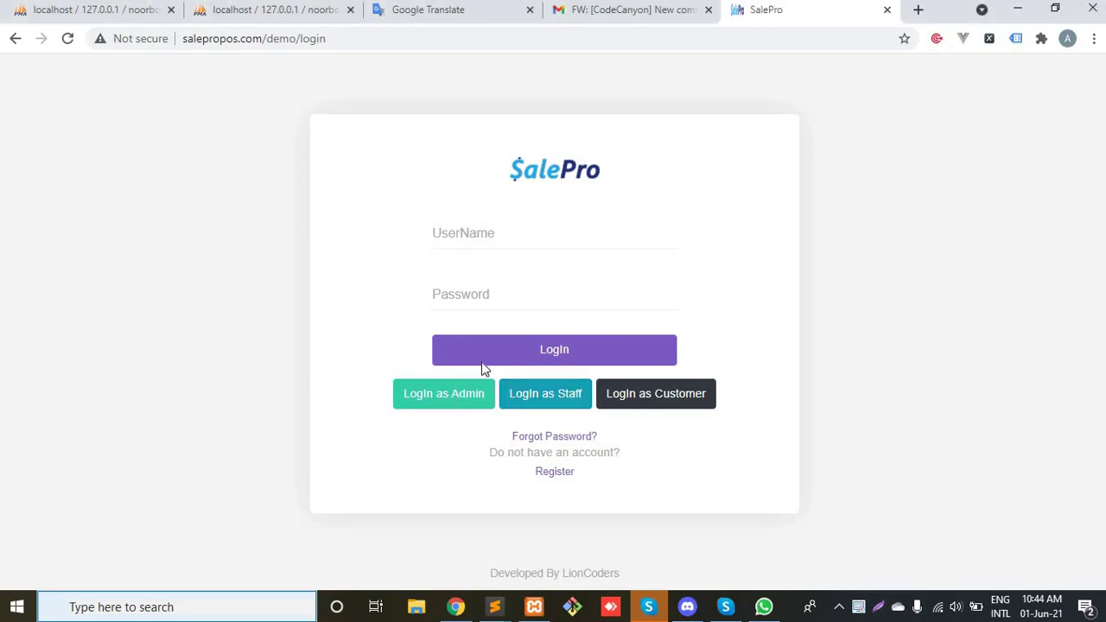
click(494, 350)
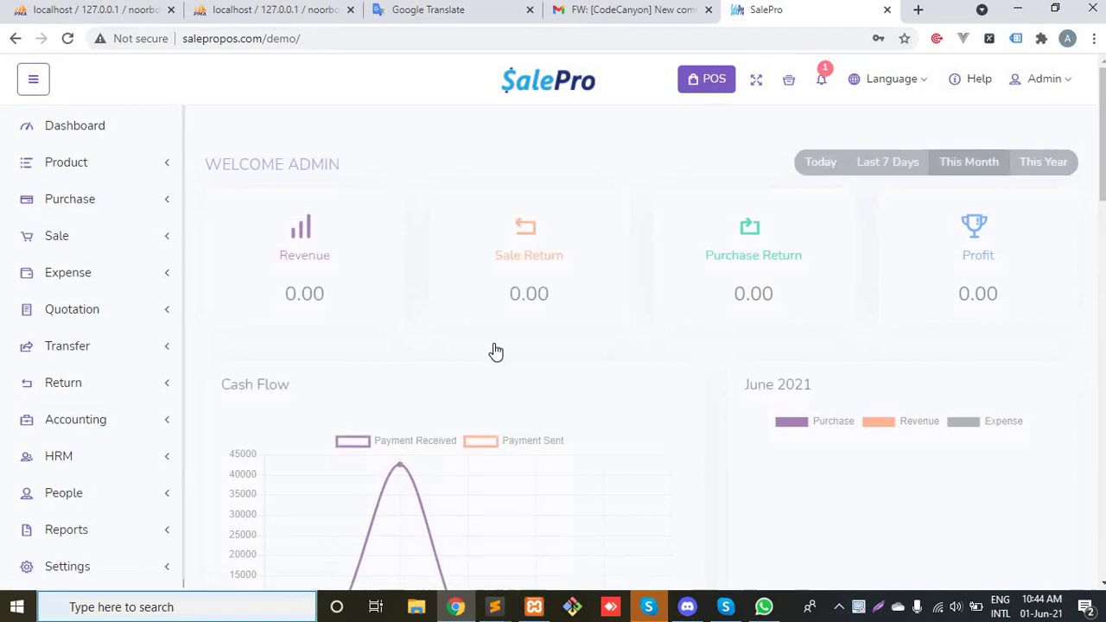
click(689, 274)
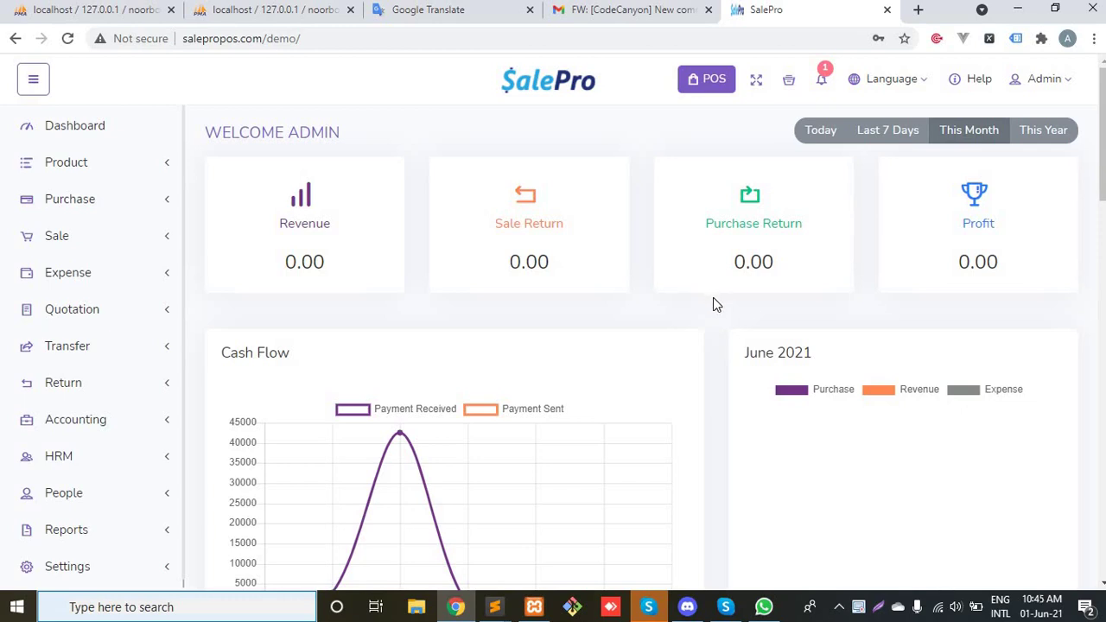
Step: Open the product list in a new browser tab and start adding a new product
click(100, 171)
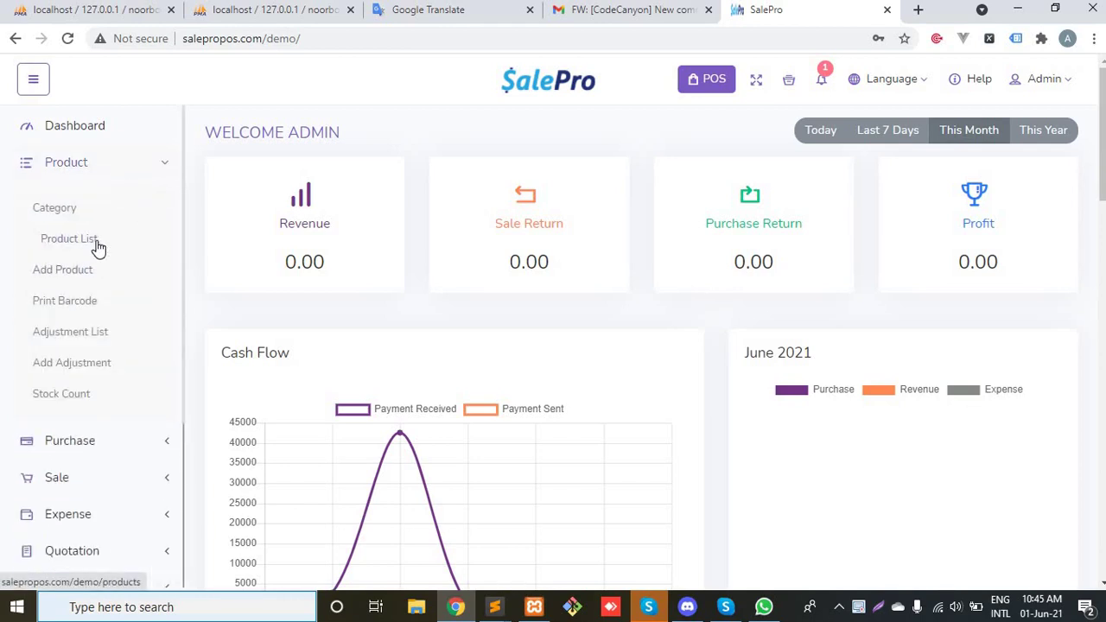
middle_click(97, 242)
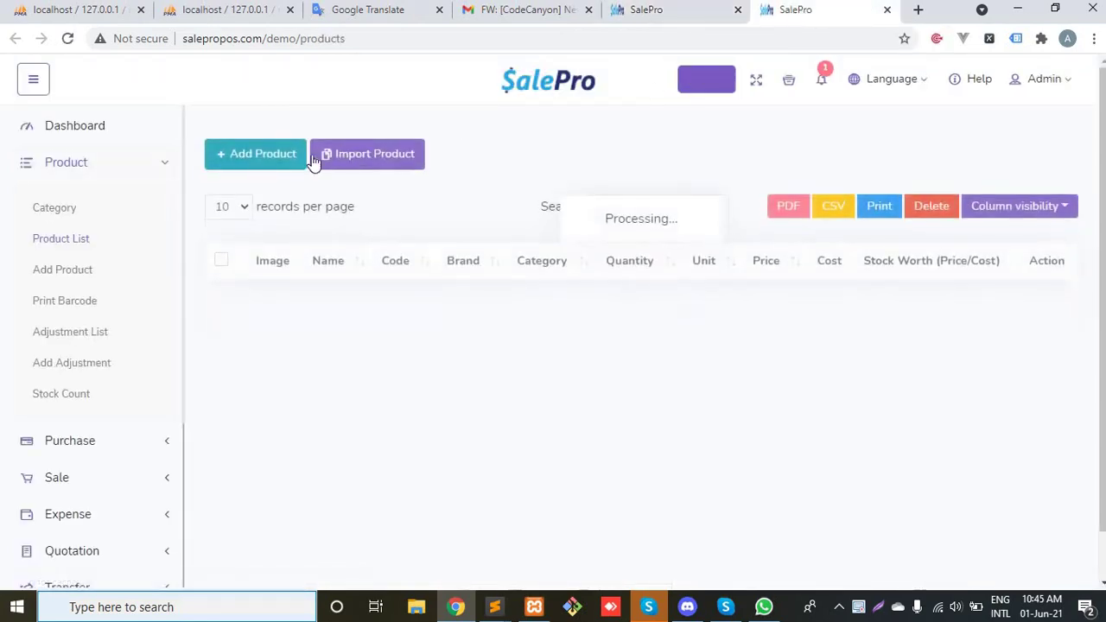
click(275, 162)
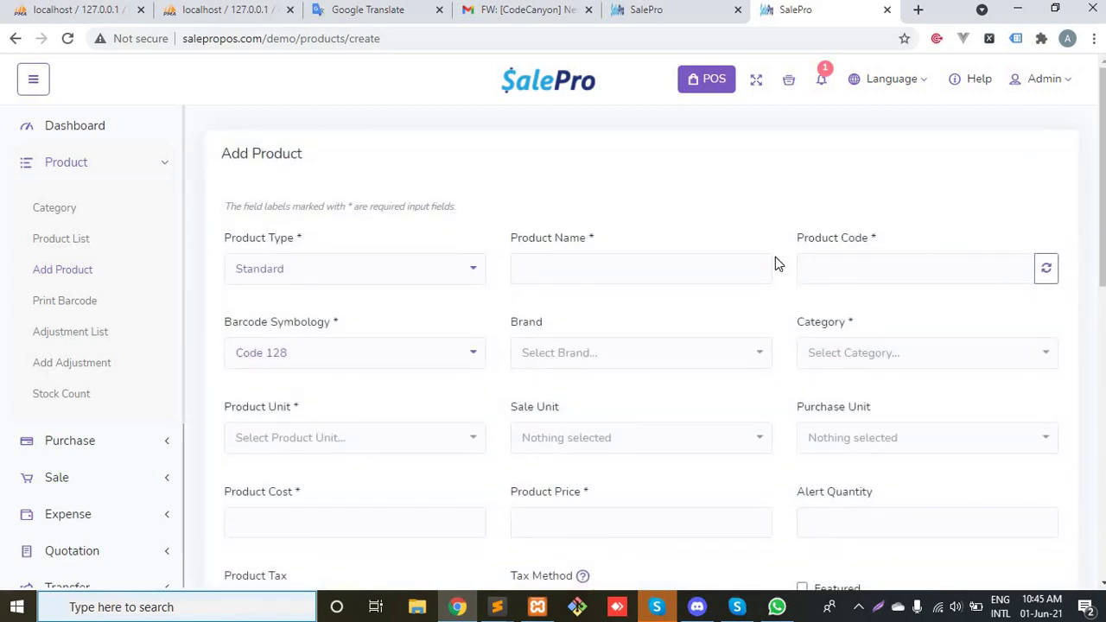
Step: Name the new product Ace and generate a product code for it
click(753, 274)
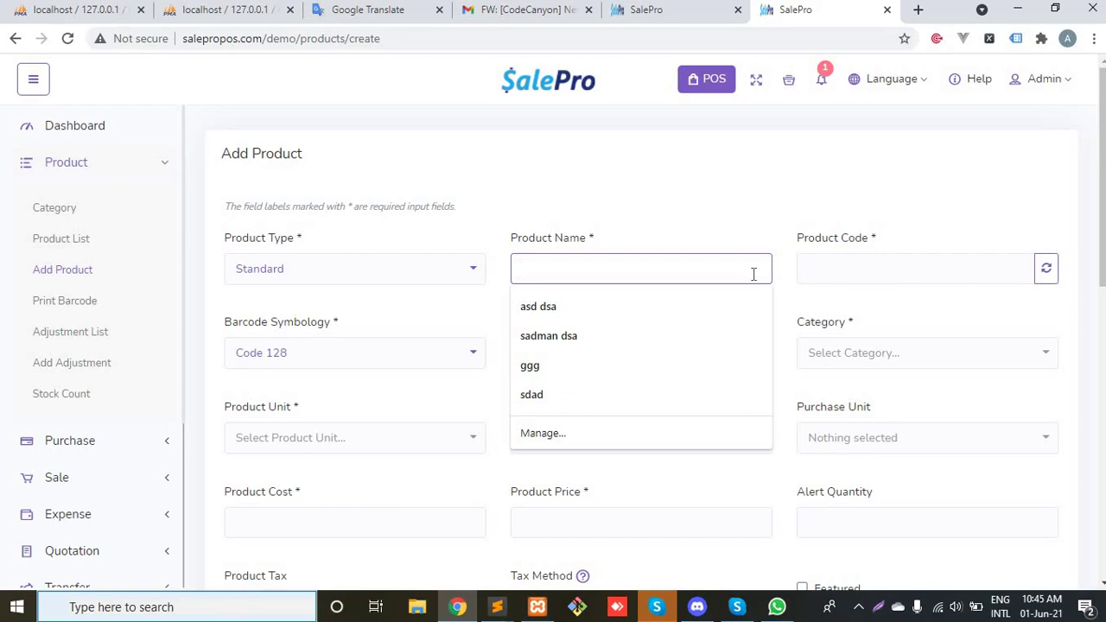
text(Ace)
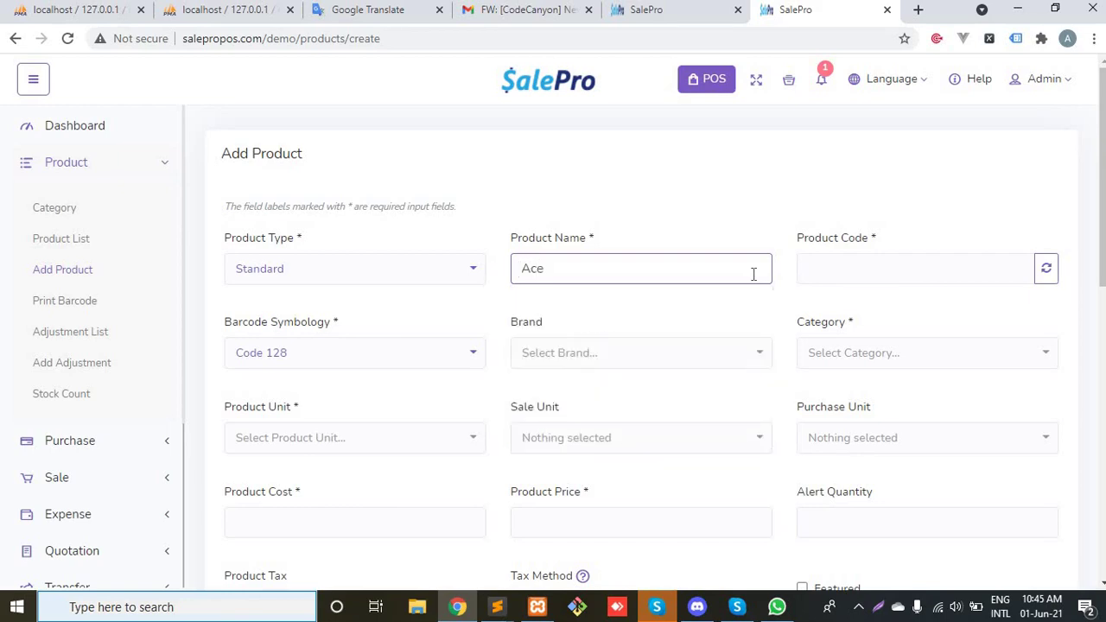
click(1045, 278)
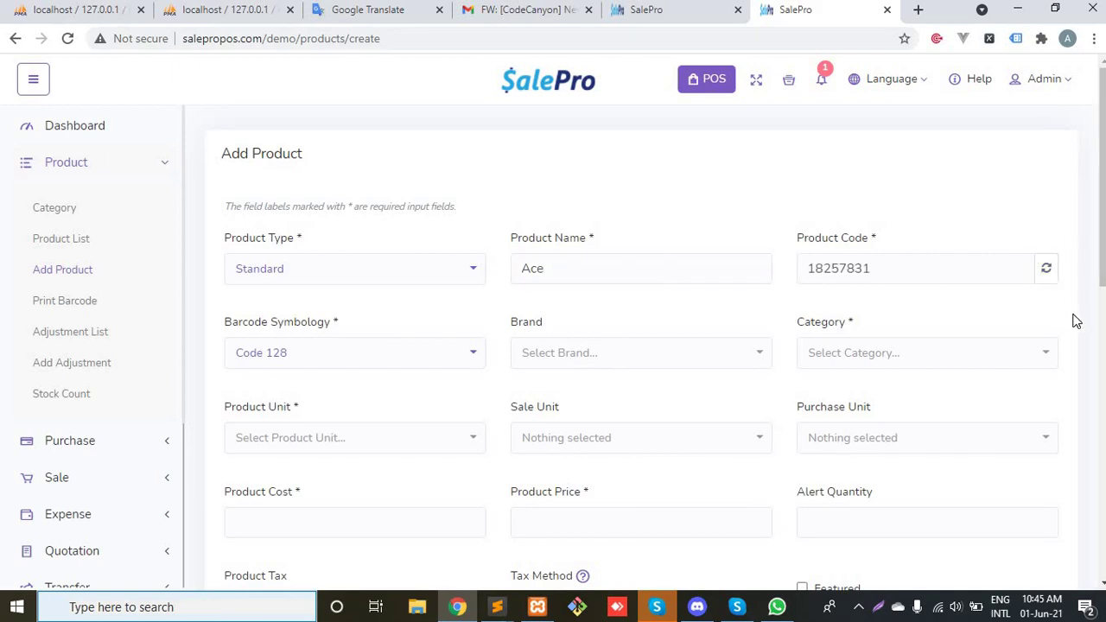
Step: Set the product's category to Paracetamol and its product unit to Piece
click(840, 373)
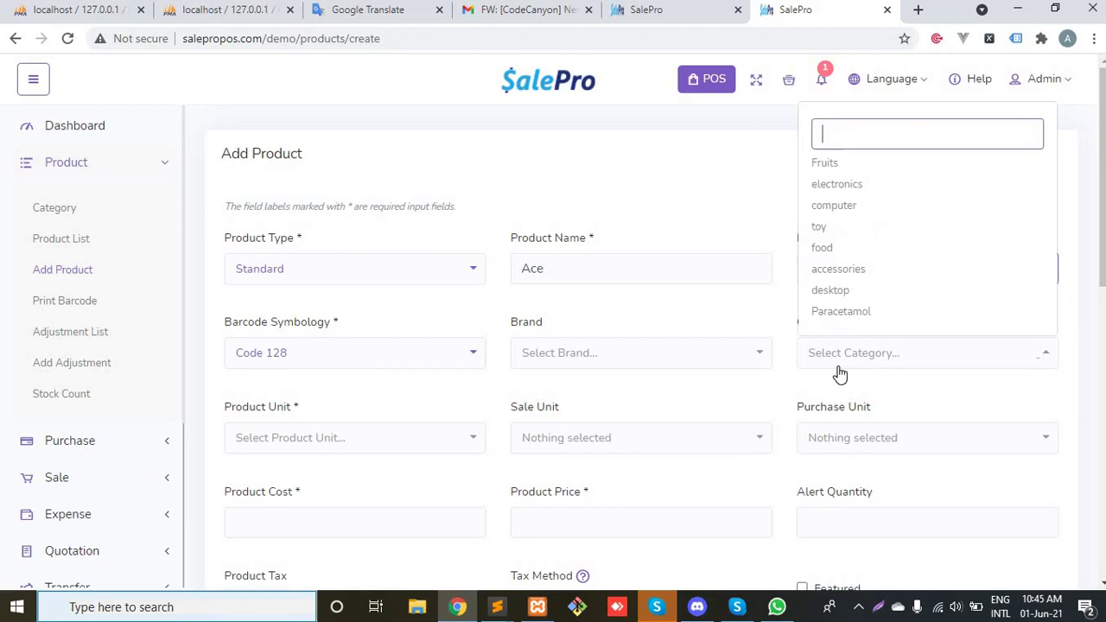
click(840, 313)
scroll(1061, 372, down, 1)
click(319, 366)
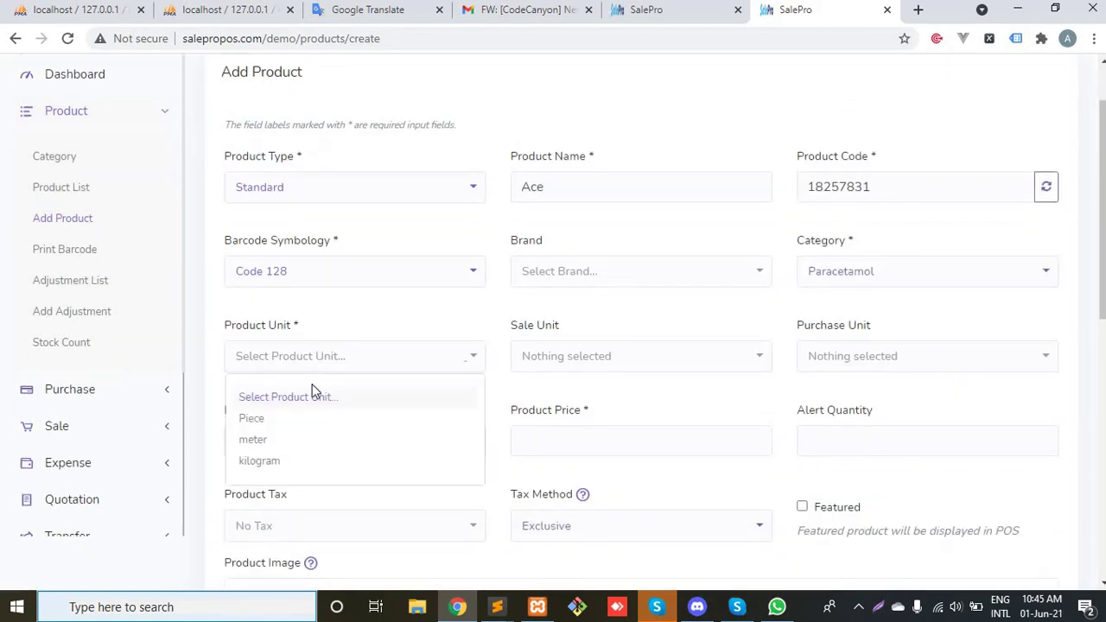
click(274, 419)
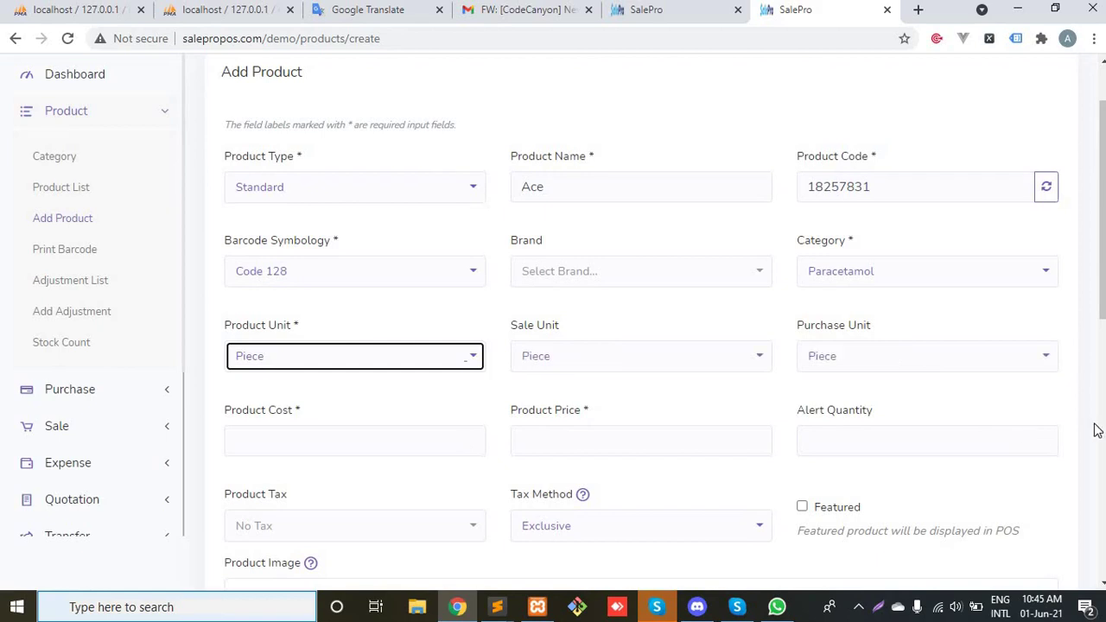
Step: Set the product cost to 10 and the product price to 20
scroll(674, 402, down, 2)
click(402, 287)
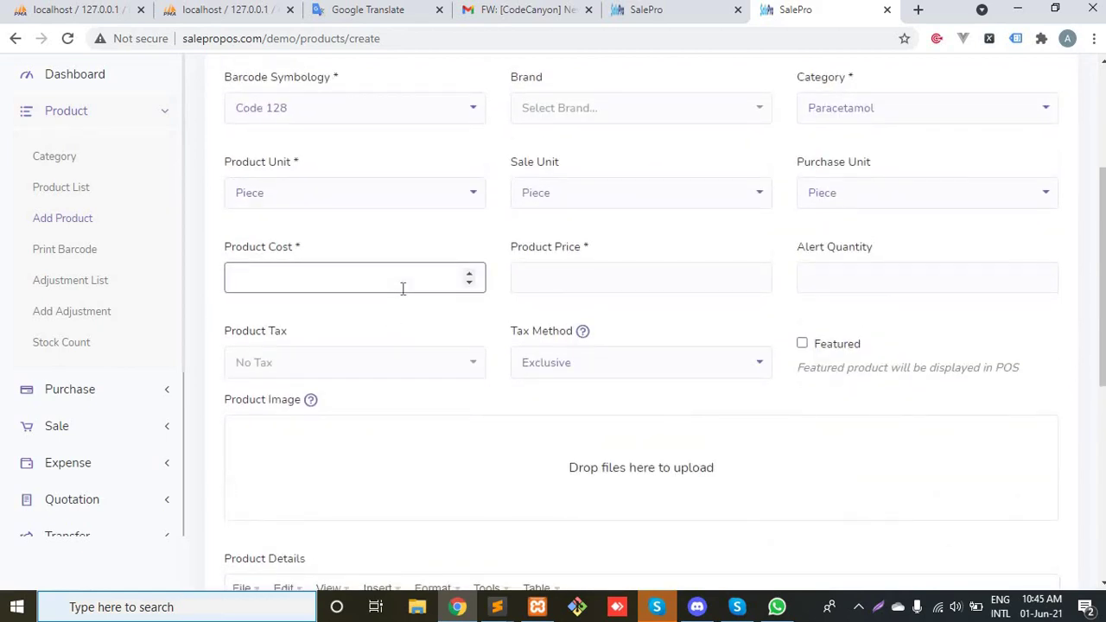
text(10)
click(596, 288)
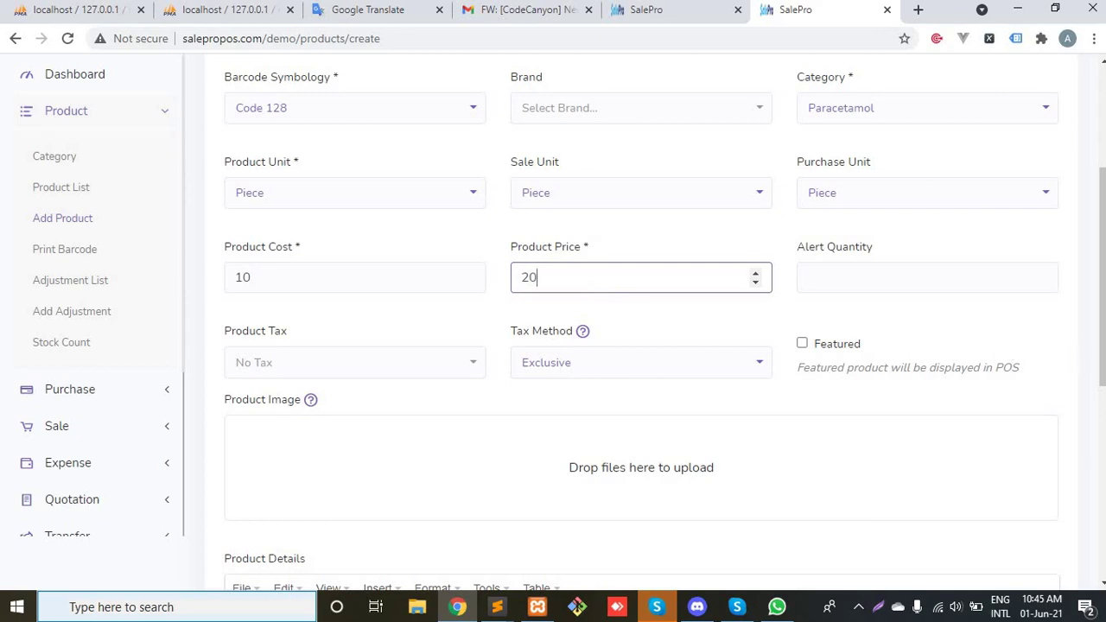
Step: Mark the product as having a batch and expired date, and submit it
scroll(1052, 373, down, 5)
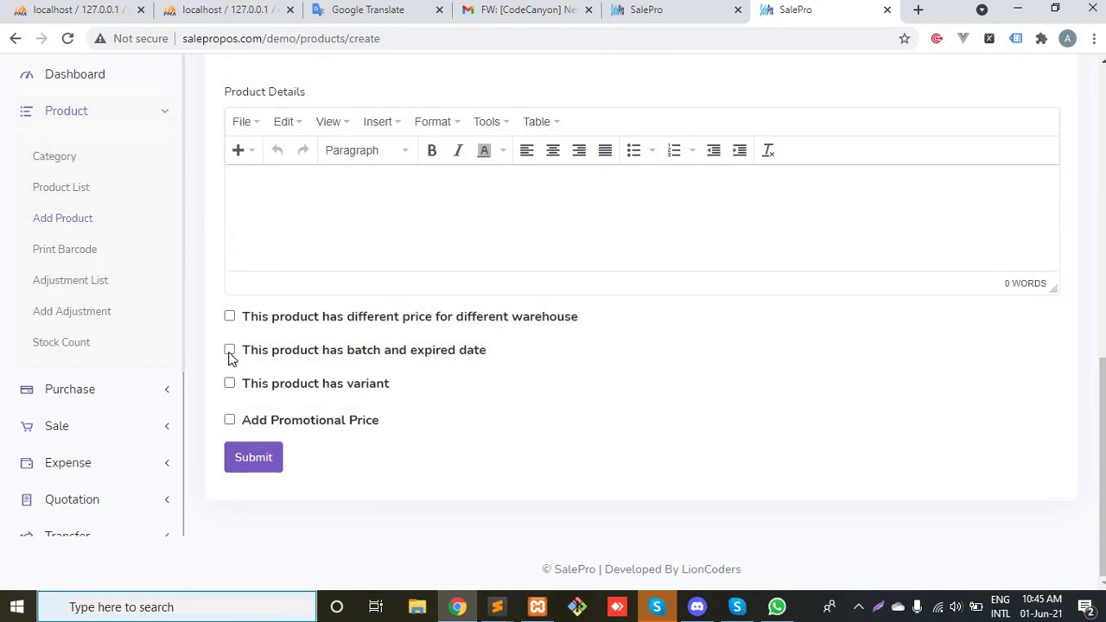
click(230, 351)
click(256, 465)
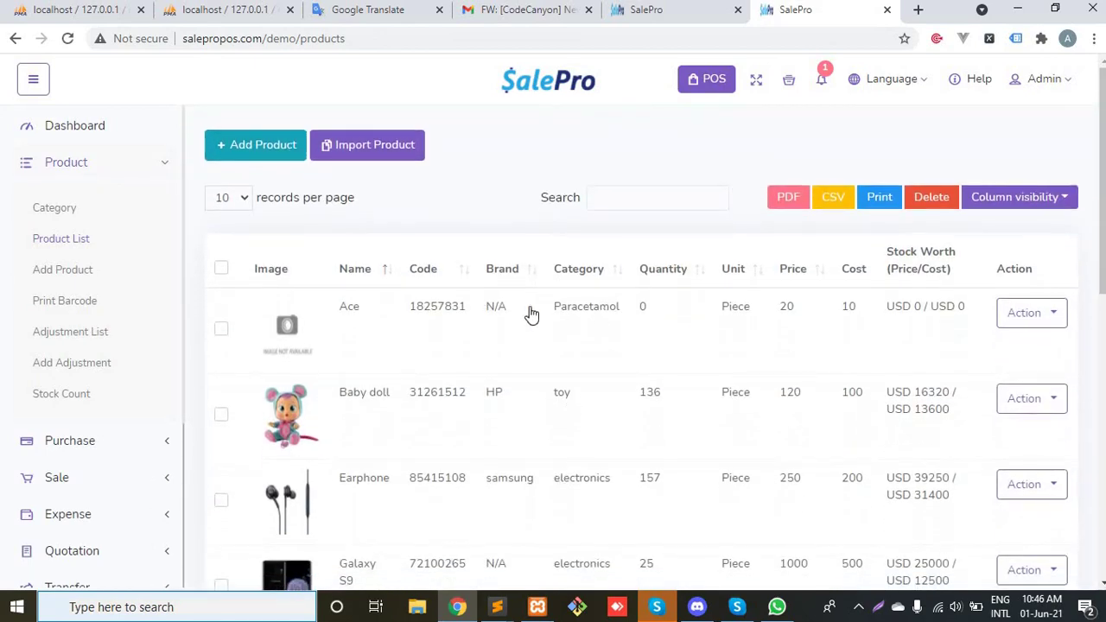
Step: View the details of the product Ace from the product list, and close them
click(643, 324)
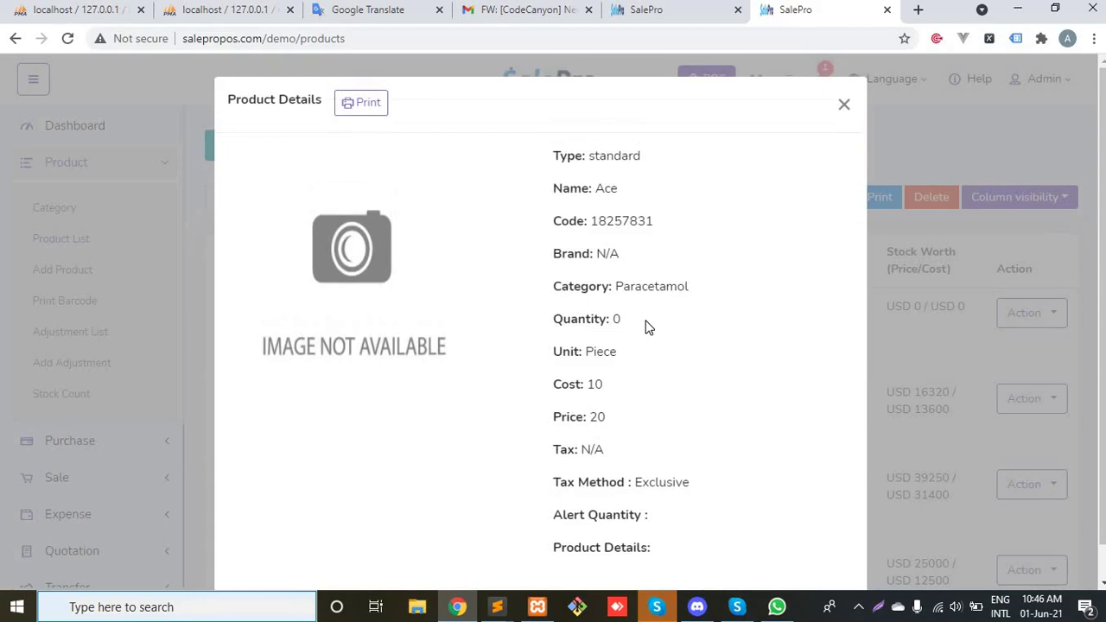
scroll(646, 323, down, 1)
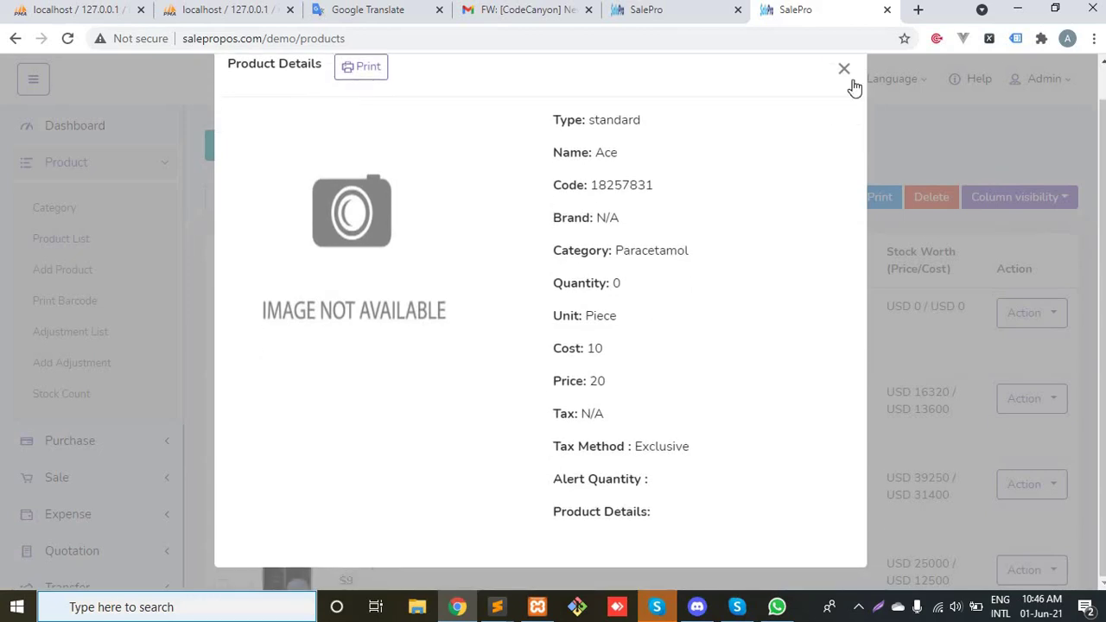
click(173, 276)
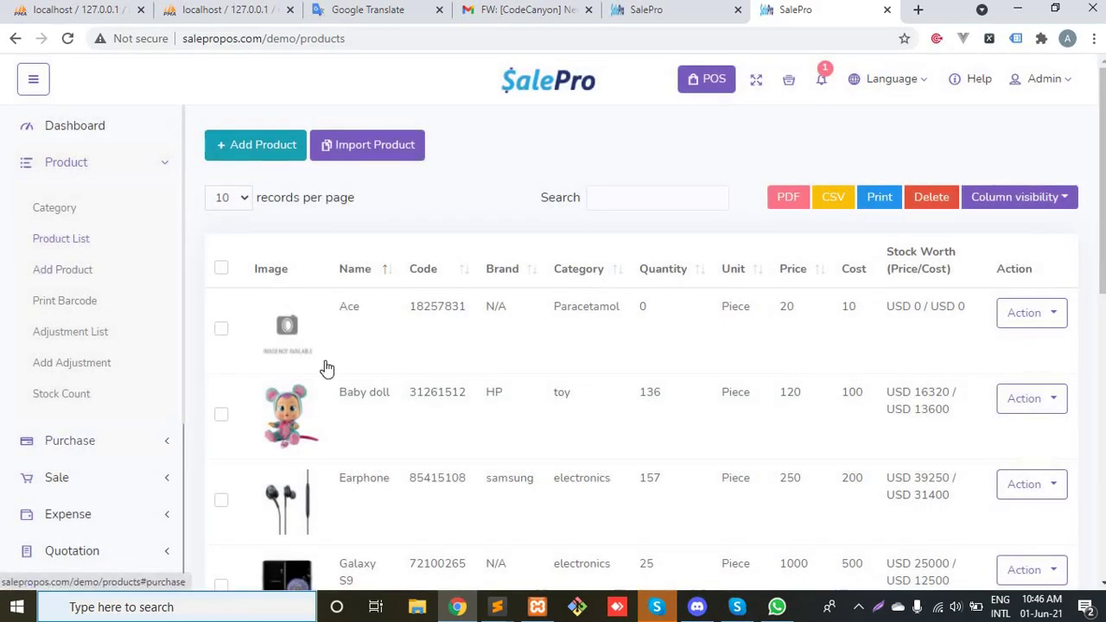
Step: Open the Add Purchase form in a new browser tab and close the dashboard tab
click(111, 453)
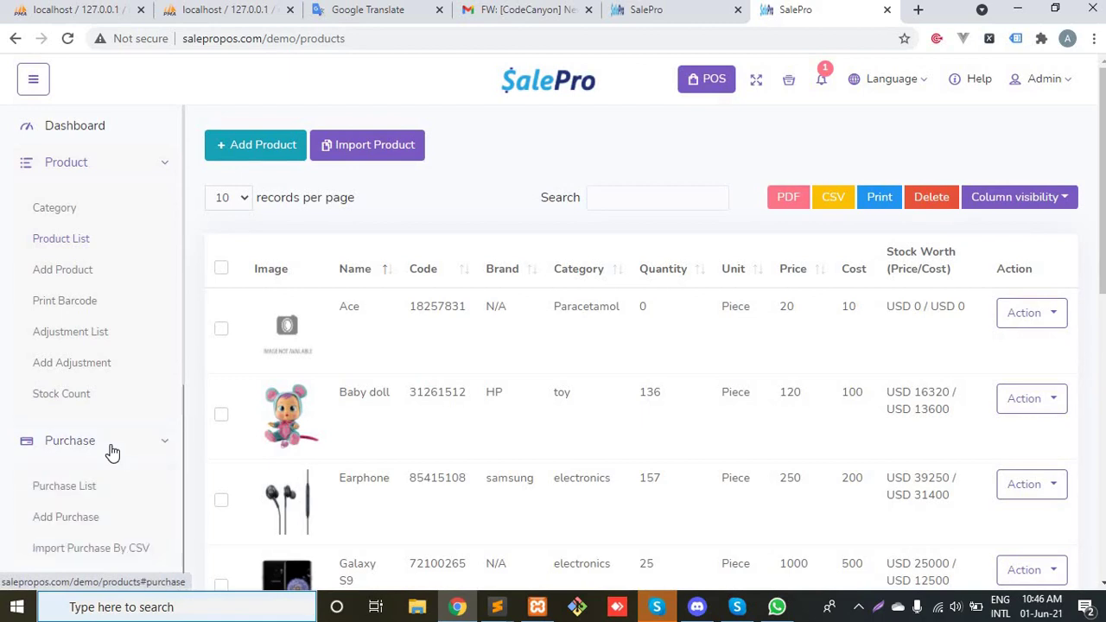
scroll(86, 415, down, 2)
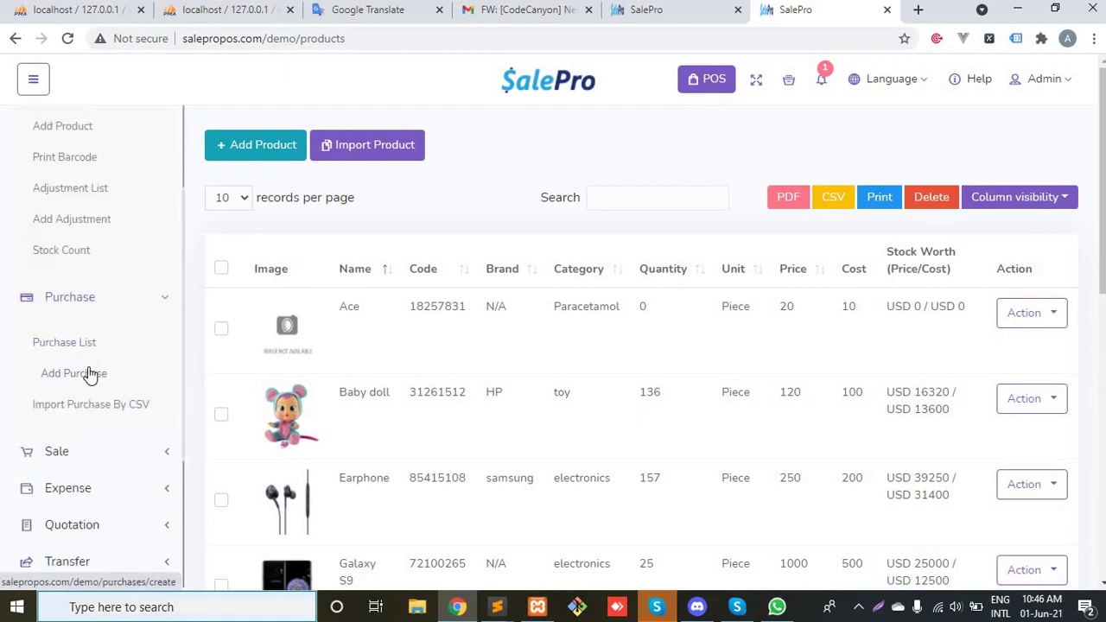
middle_click(90, 373)
click(632, 11)
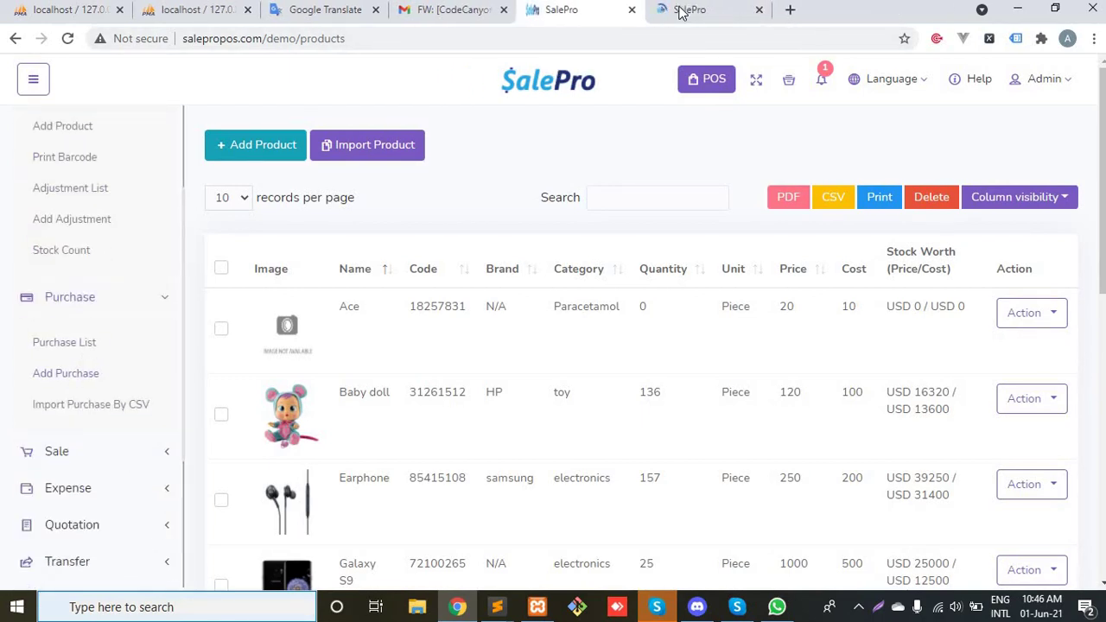
click(678, 10)
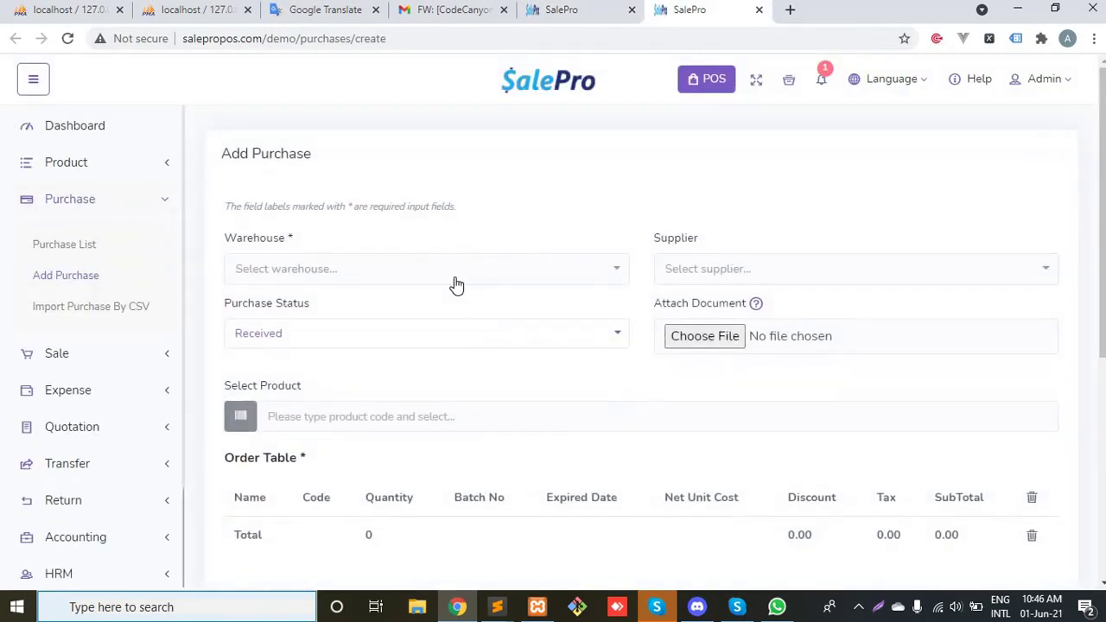
Step: Select warehouse 1 for the purchase and add the product Ace to the order table
click(449, 276)
click(274, 356)
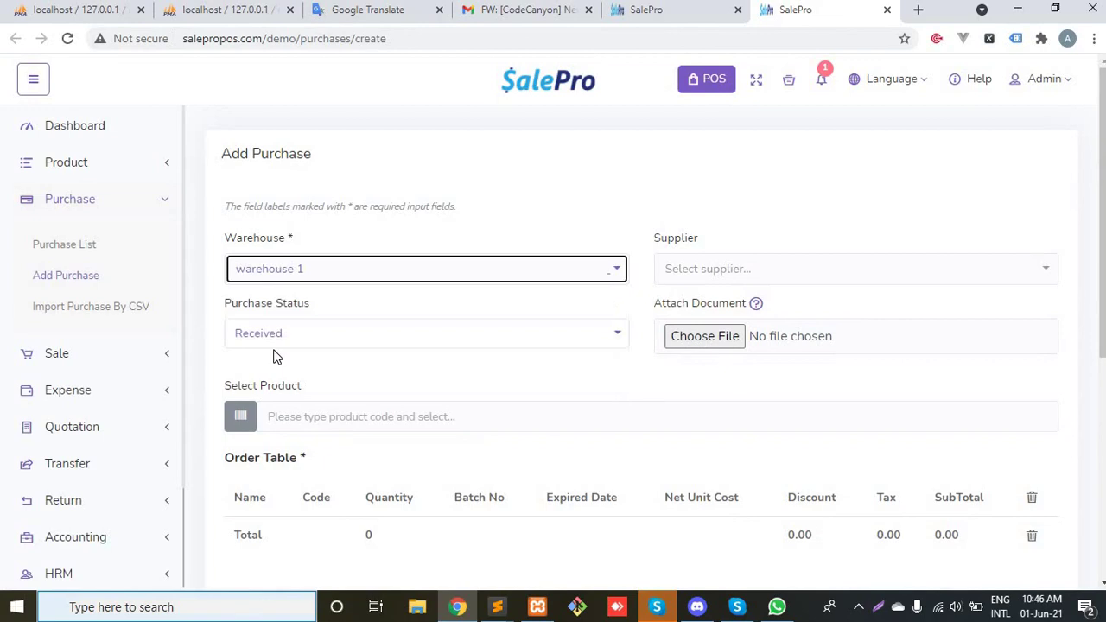
click(490, 415)
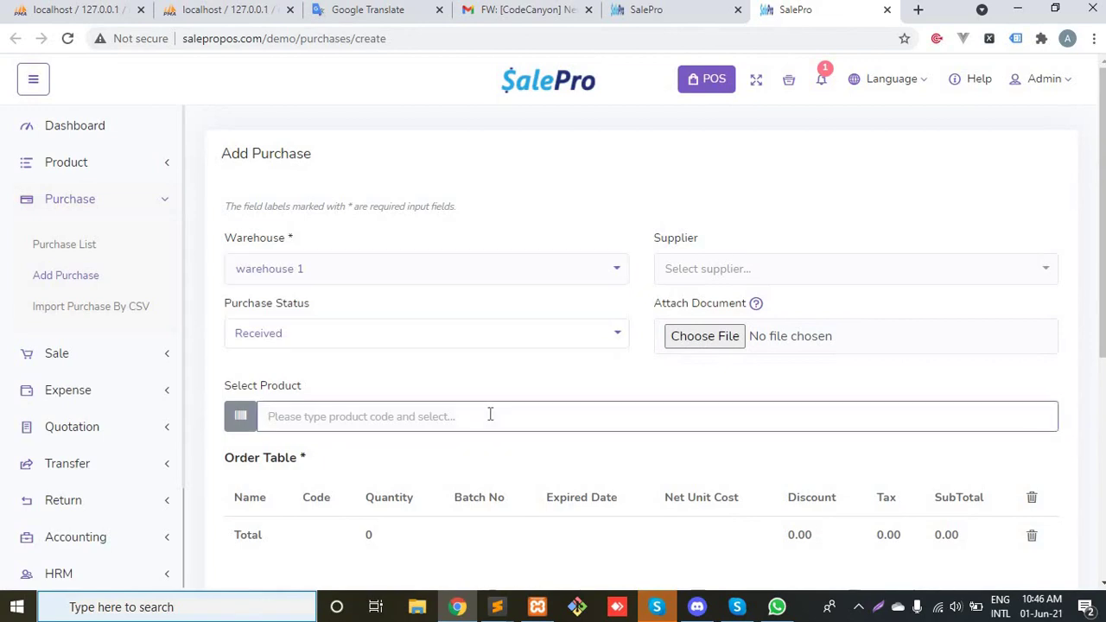
text(ac)
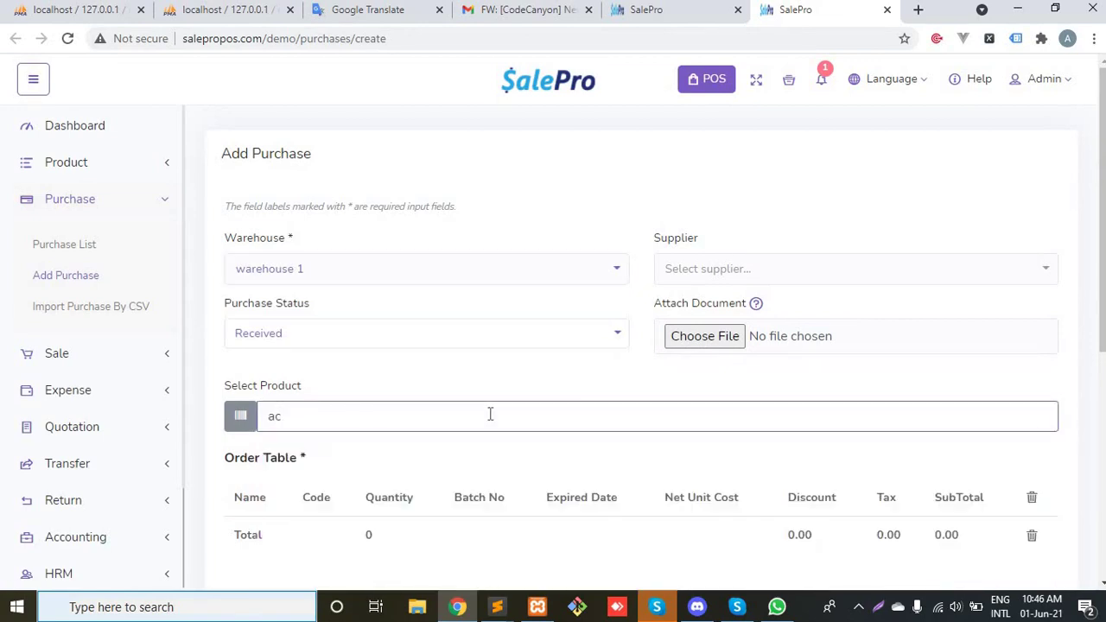
scroll(370, 272, down, 4)
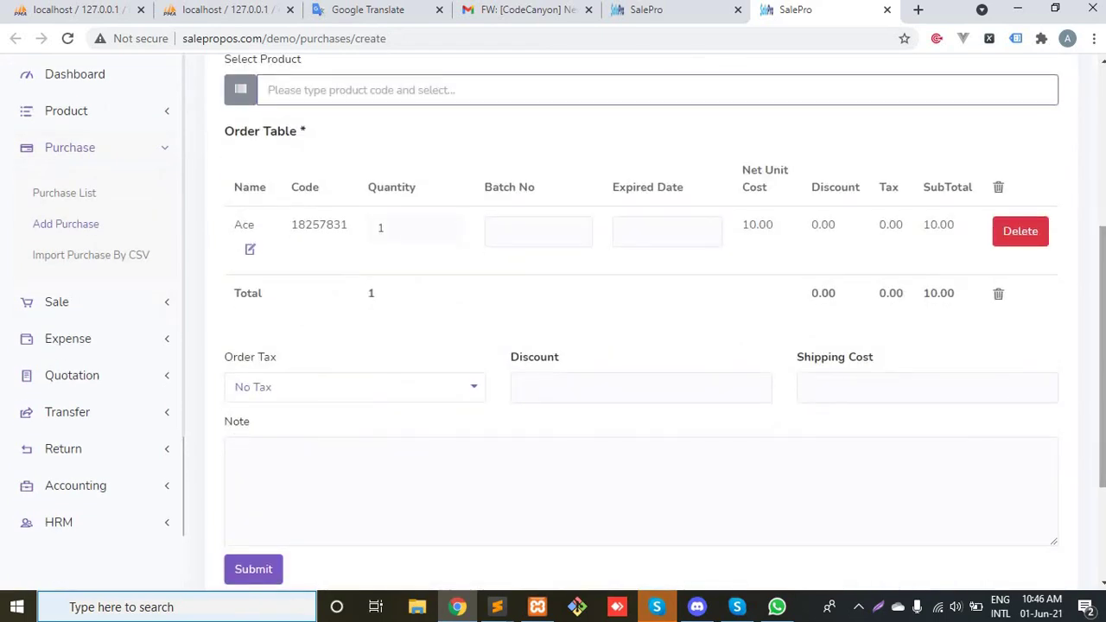
click(523, 238)
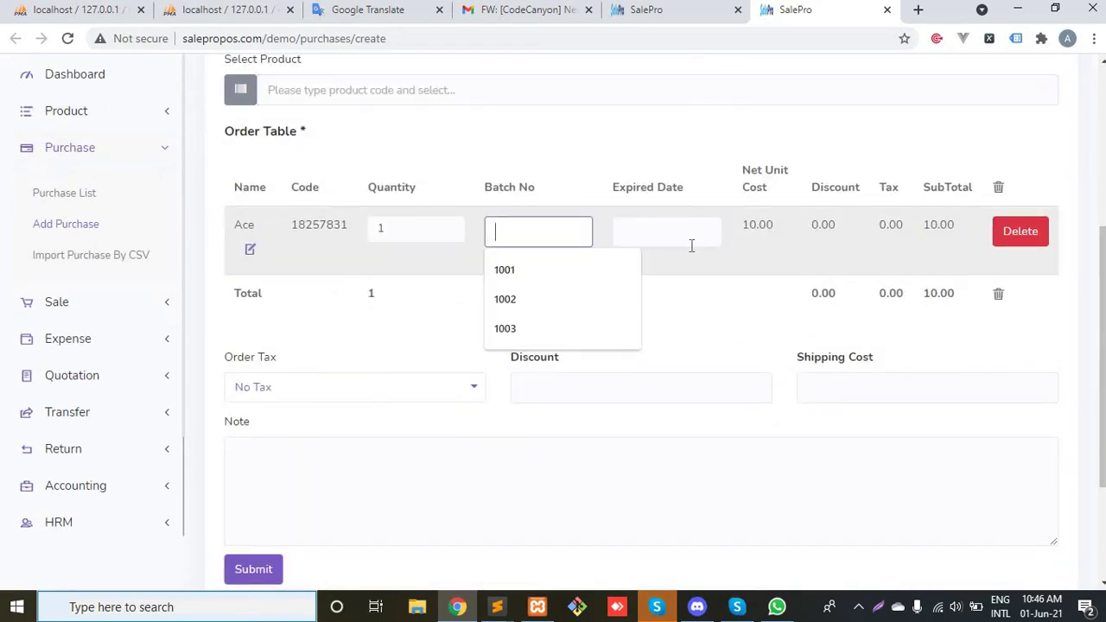
click(693, 245)
click(493, 230)
click(668, 246)
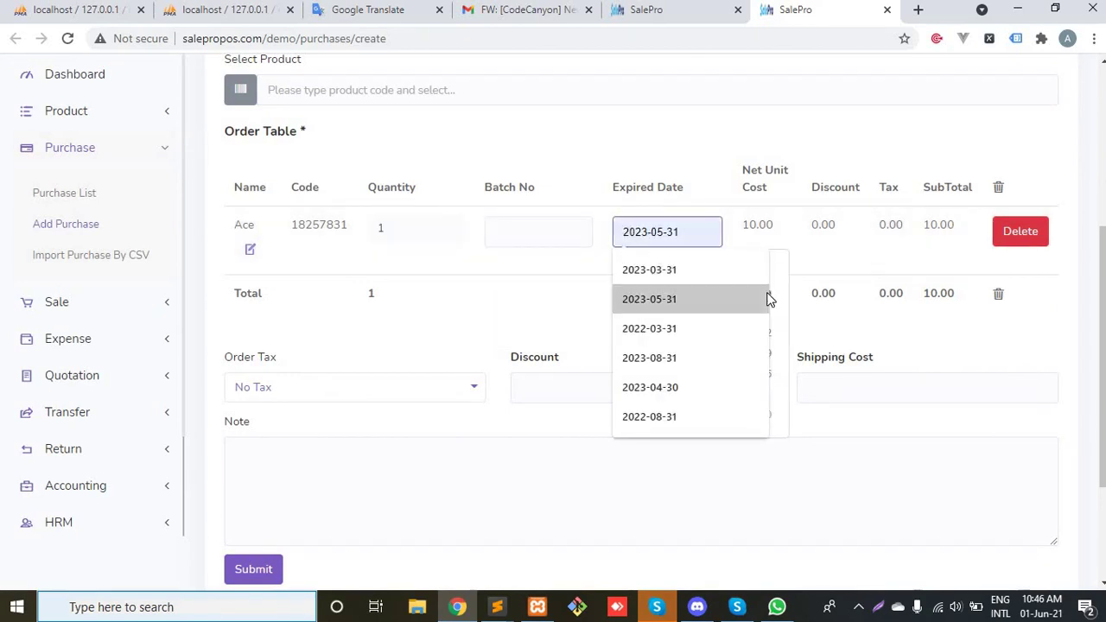
click(583, 164)
Step: Set the batch number of the Ace row in the order table to 1001
scroll(553, 216, up, 2)
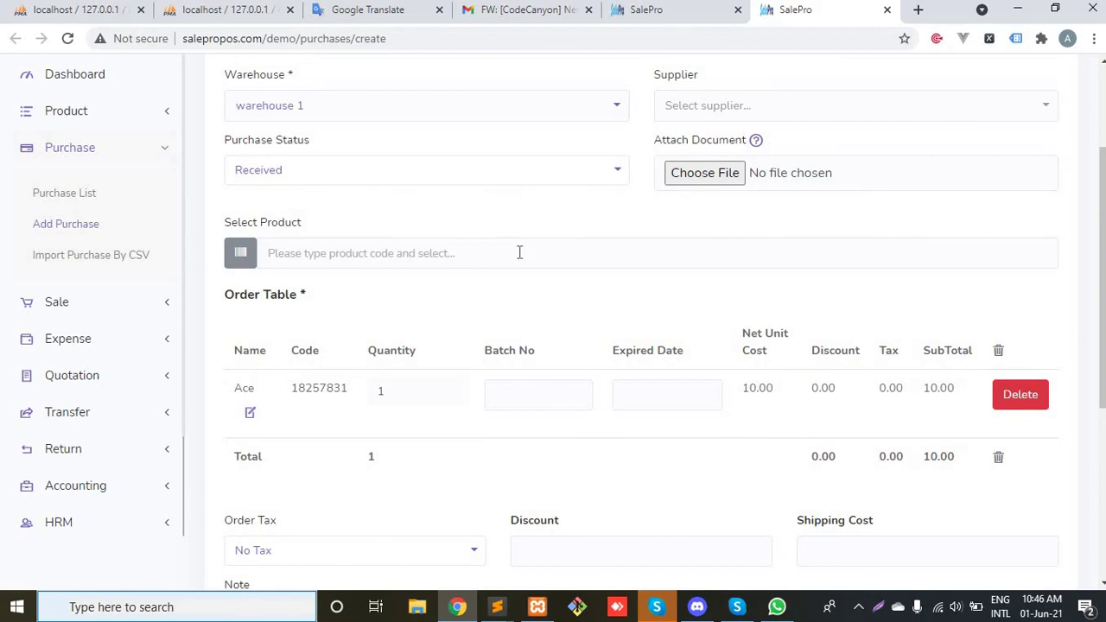
click(520, 396)
text(1001)
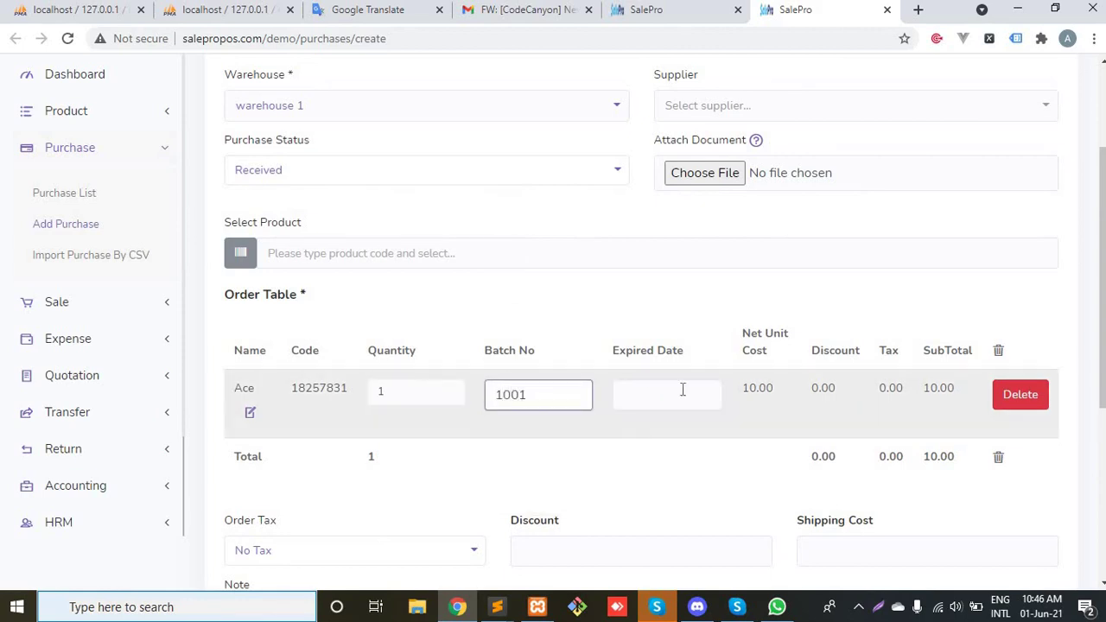
Step: Set the expired date of the Ace row in the order table to 2023-07-31
click(683, 390)
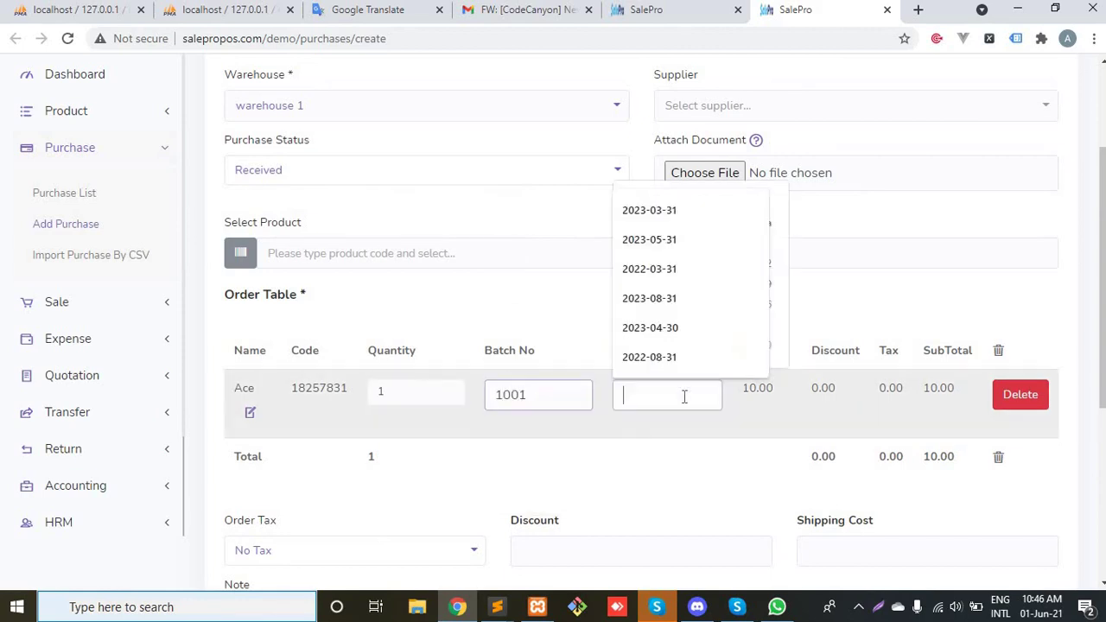
click(682, 275)
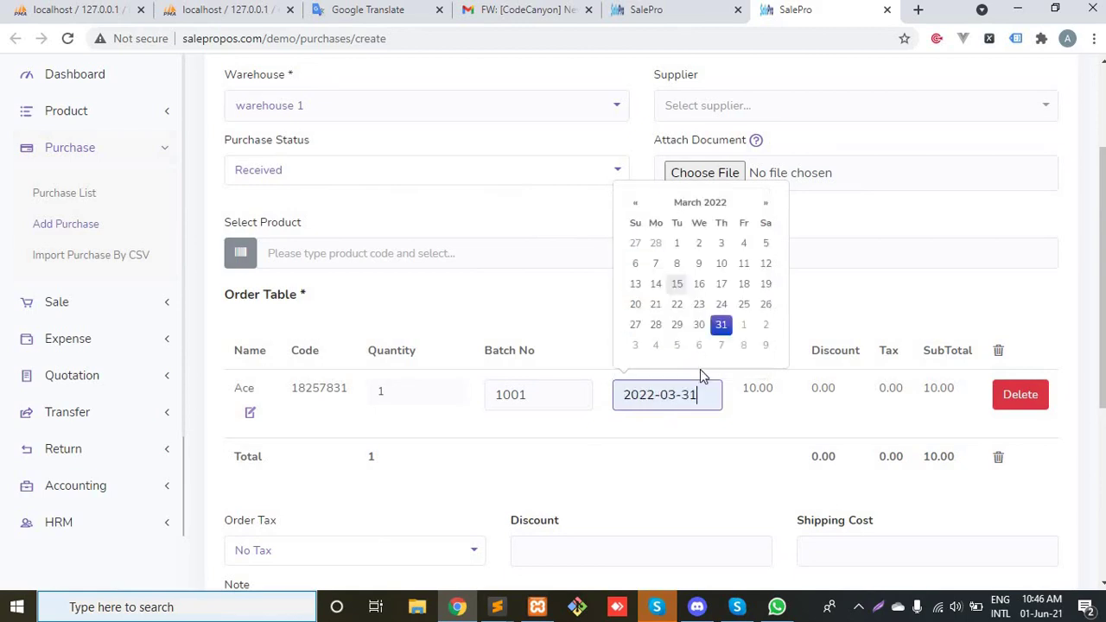
click(763, 204)
click(703, 204)
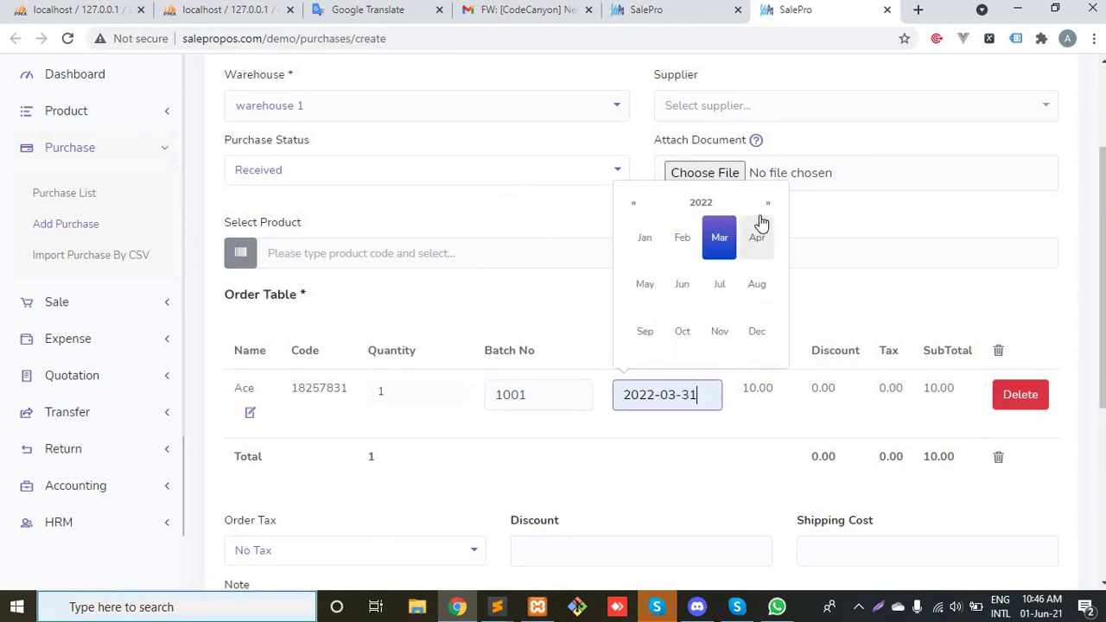
click(767, 203)
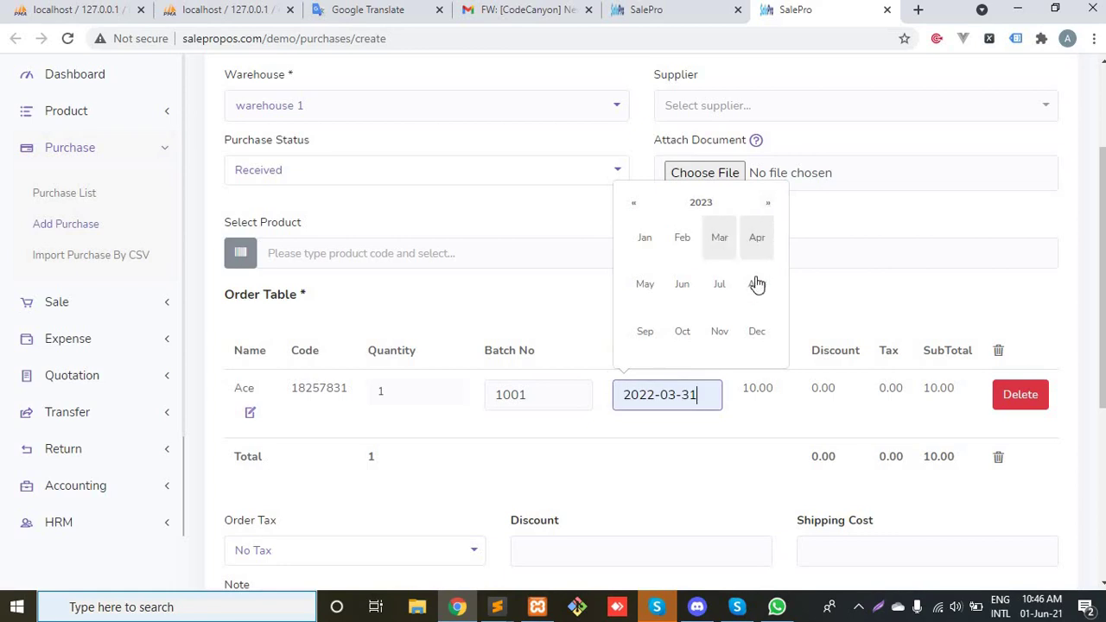
click(719, 286)
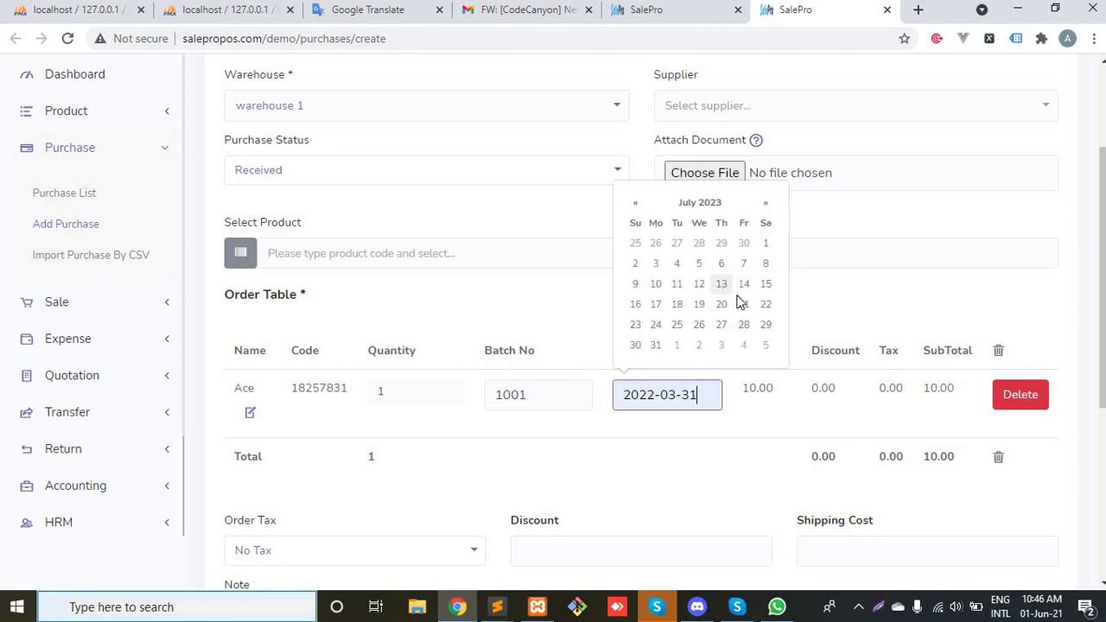
click(656, 344)
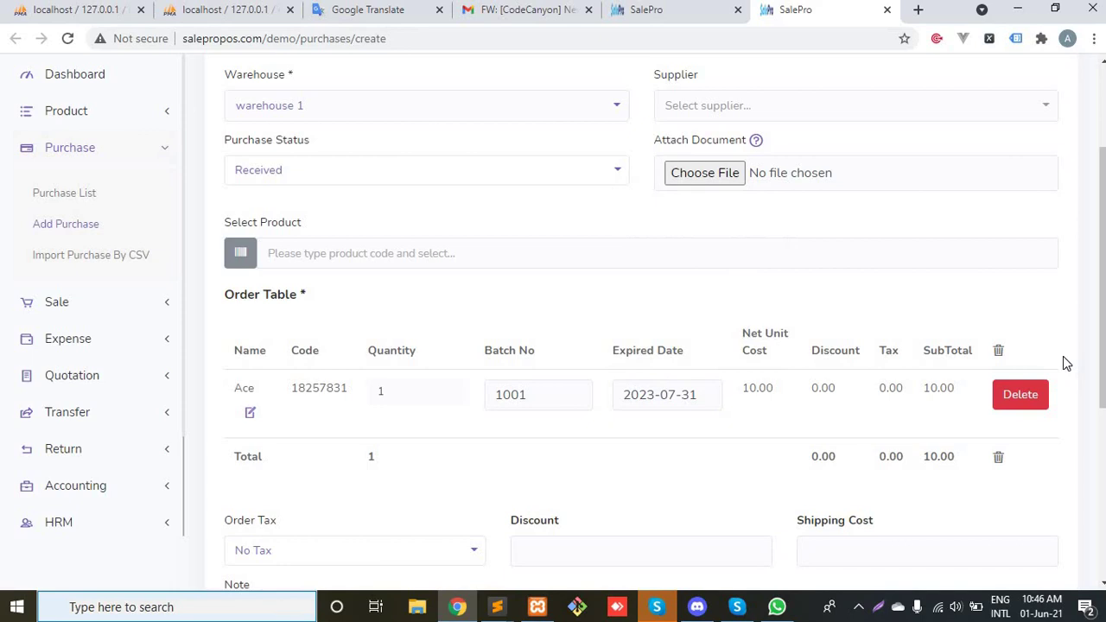
Step: Search for "ea" in the product selection and add the product Earphone to the order table
scroll(1064, 356, down, 1)
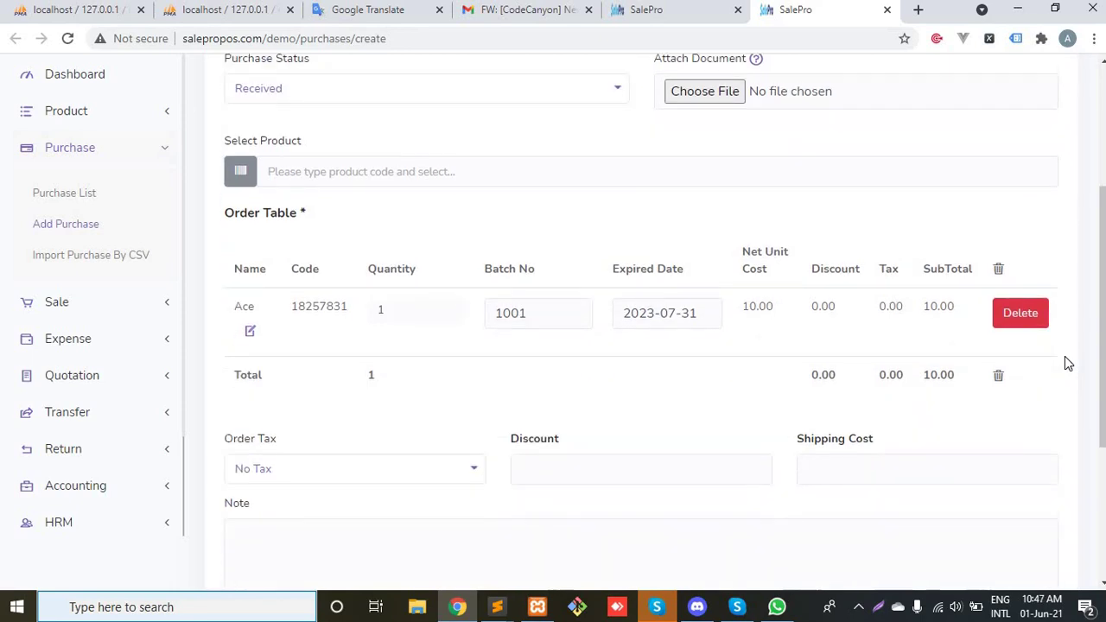
click(588, 183)
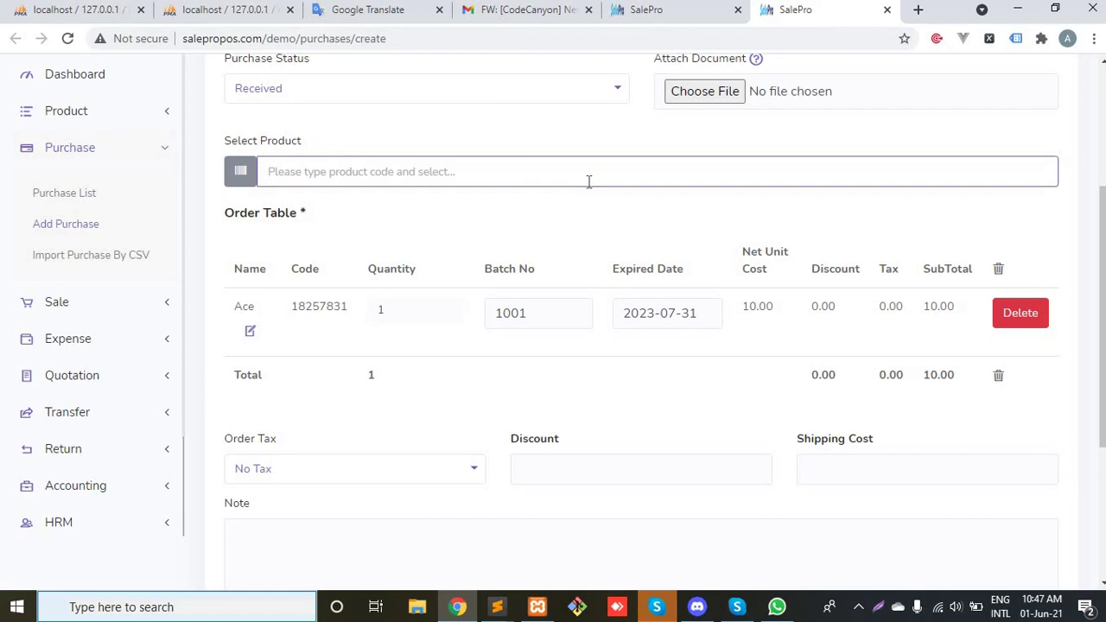
text(ea)
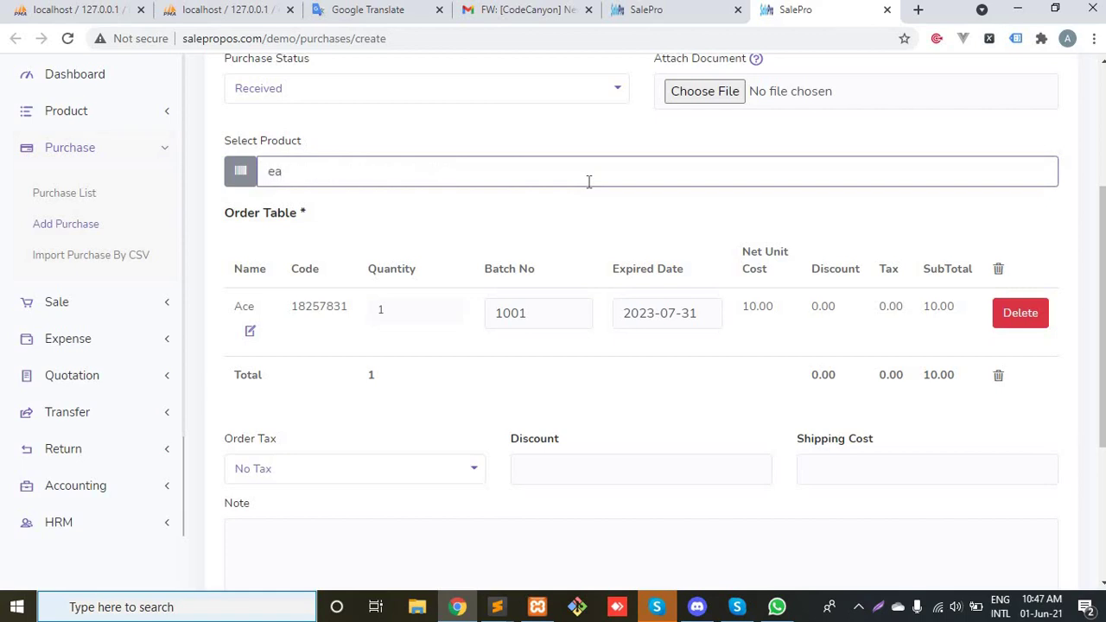
Step: Set the quantity of the Ace row to 10 and submit the purchase
scroll(989, 277, down, 2)
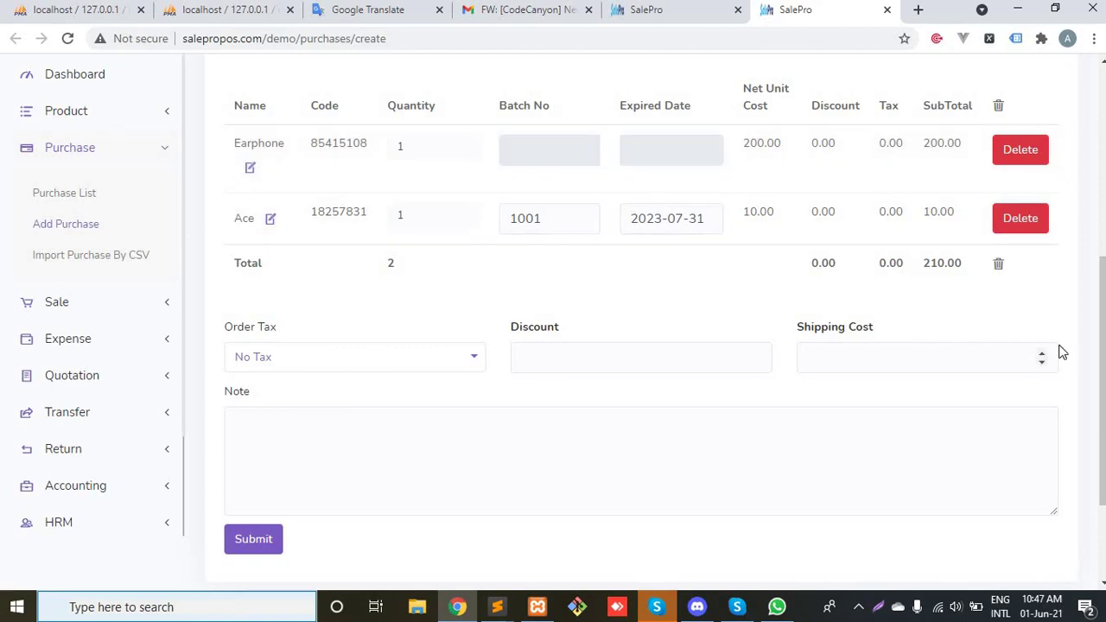
scroll(1073, 343, down, 1)
scroll(432, 251, up, 1)
scroll(432, 250, up, 1)
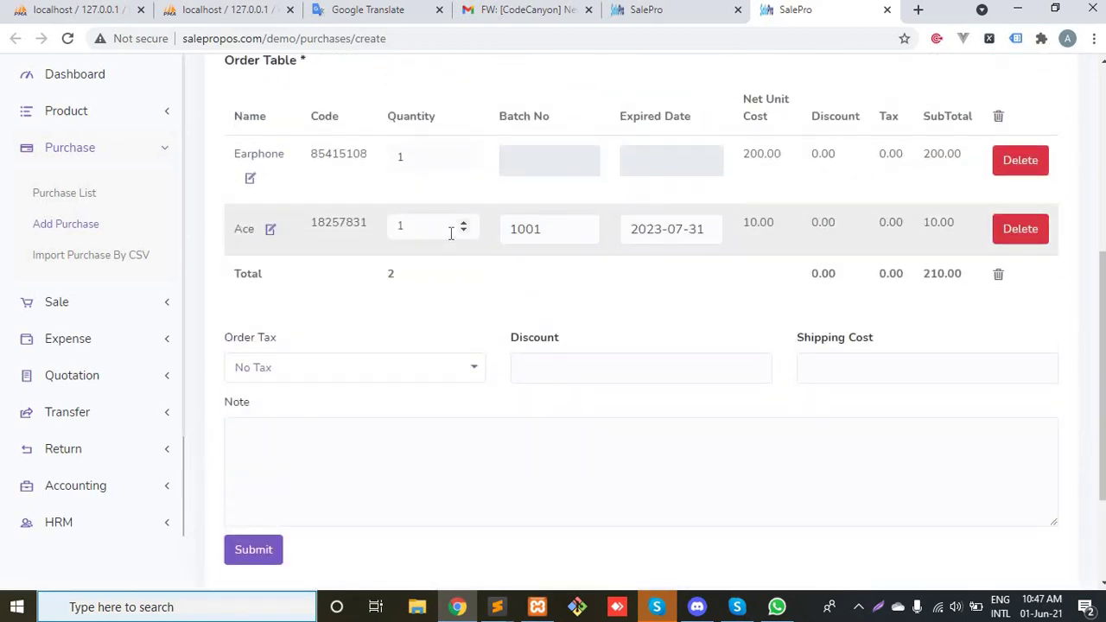
click(450, 230)
text(0)
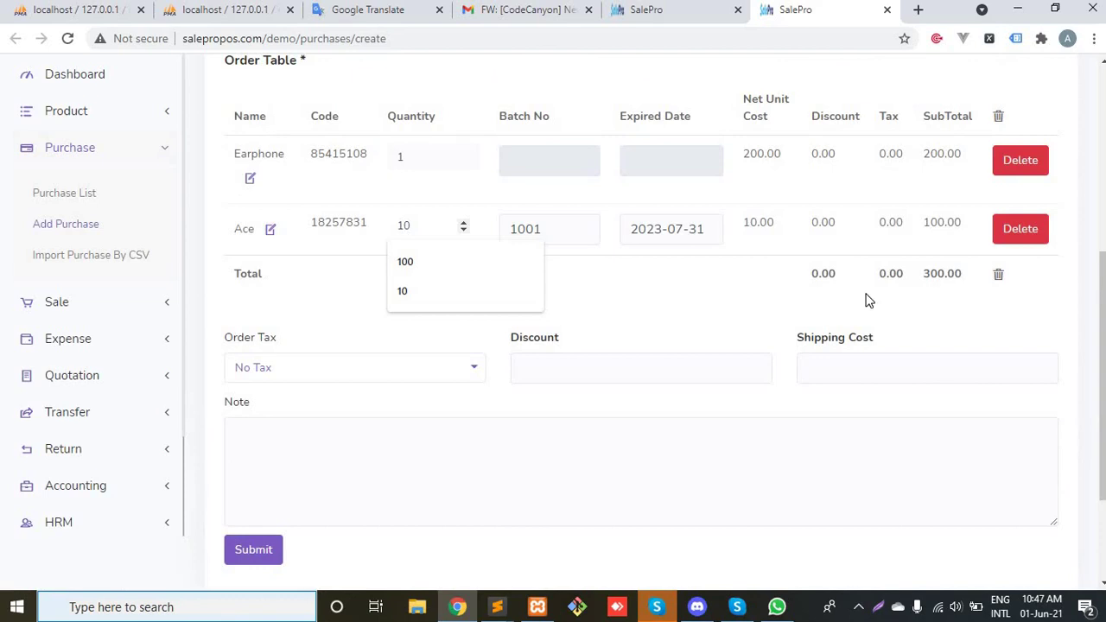
click(1023, 315)
scroll(1024, 315, down, 1)
scroll(229, 365, down, 2)
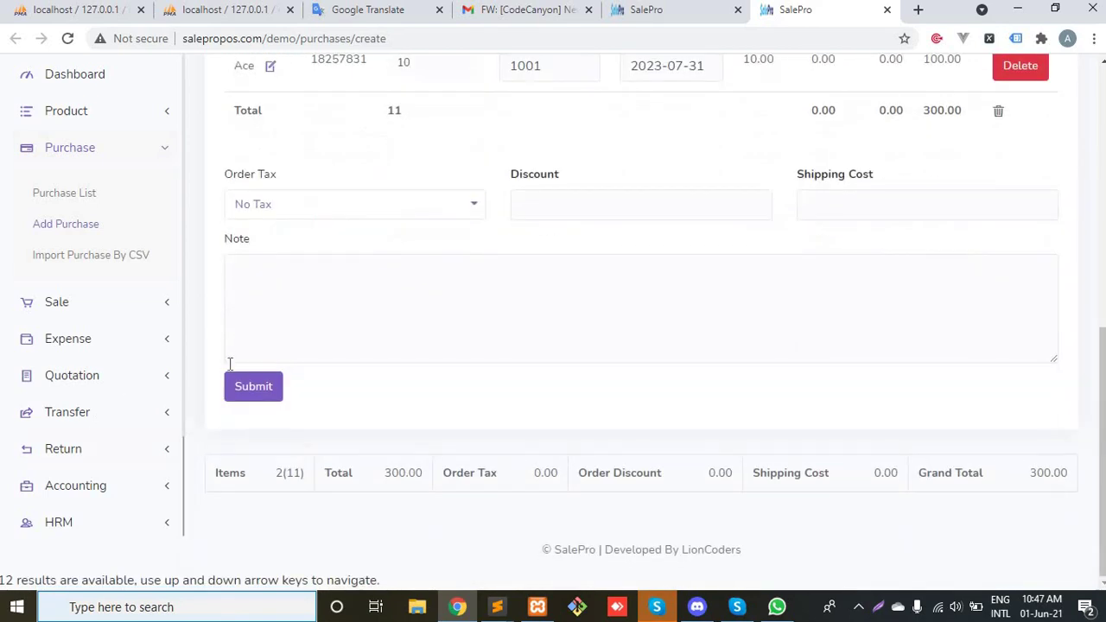
click(275, 400)
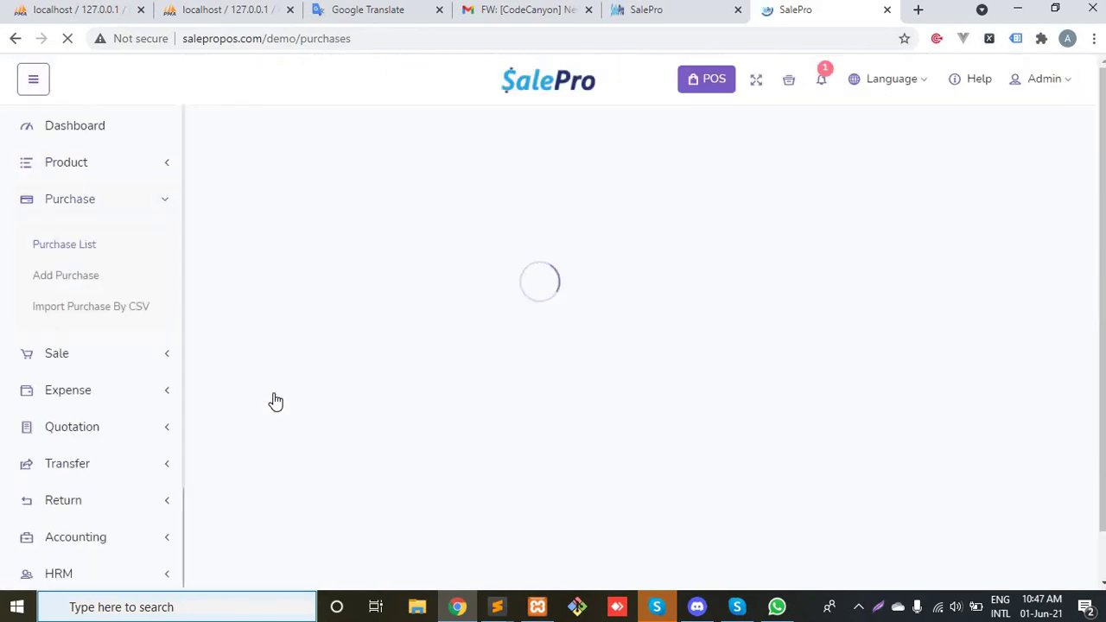
Step: Switch to the browser tab with the product list and search it for "ac"
click(668, 10)
click(628, 205)
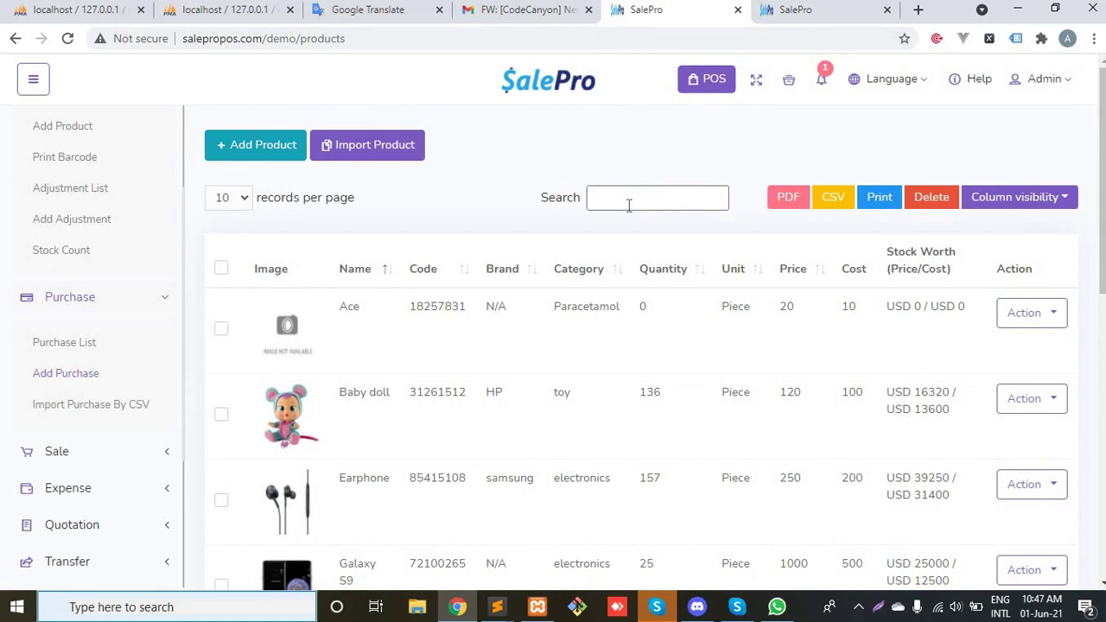
text(acr)
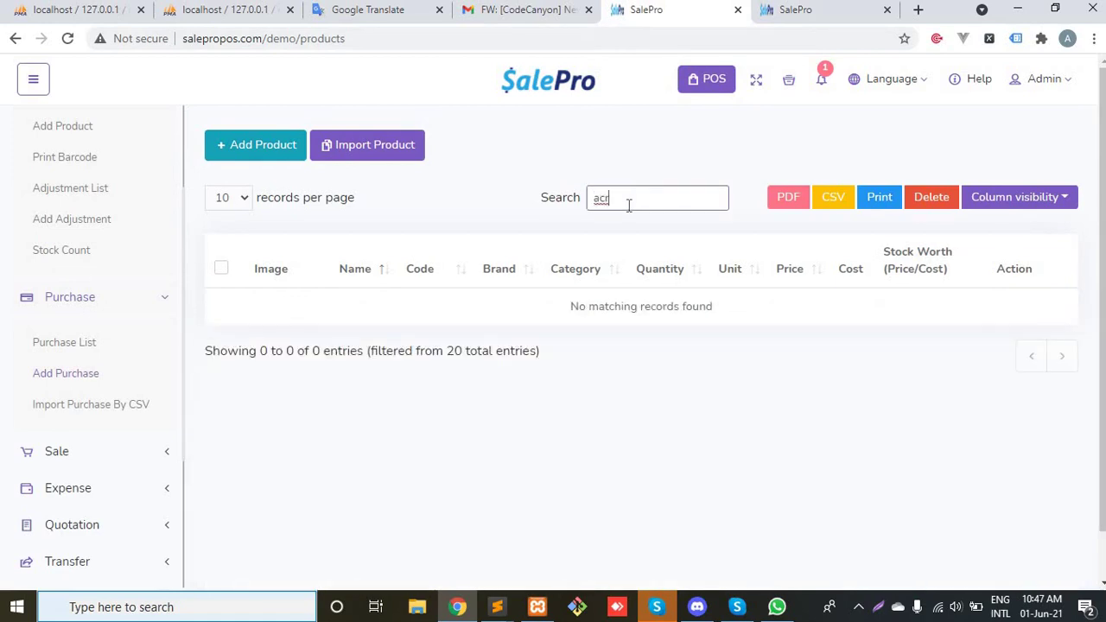
key(BackSpace)
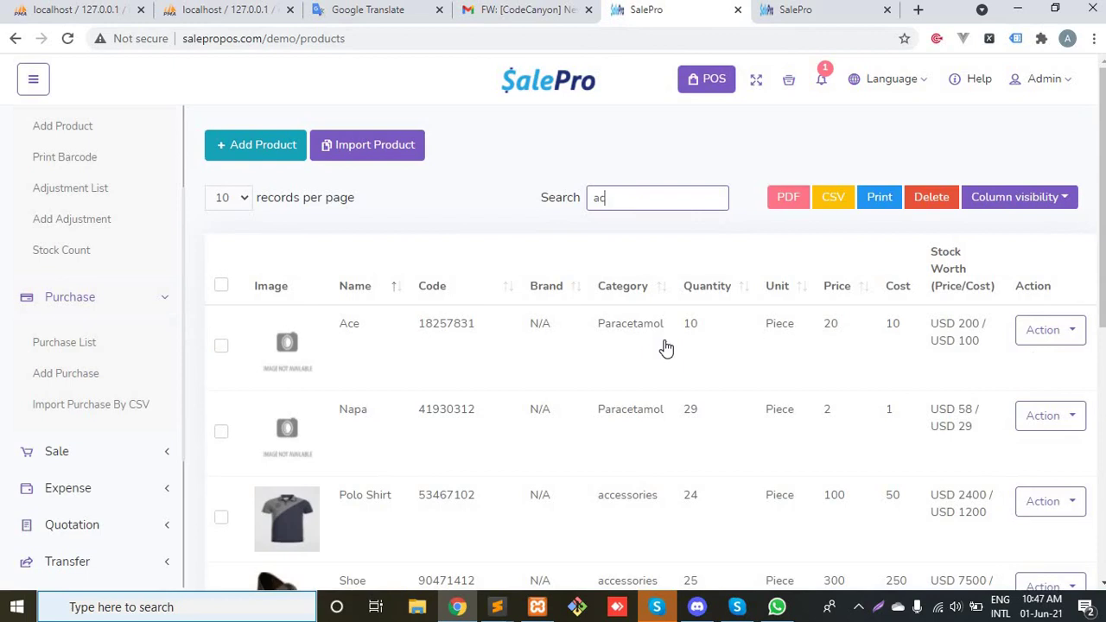
Step: View the details of the product Ace, examine its warehouse quantity by batch number and expired date, and close them
click(665, 343)
drag(642, 322, 549, 156)
click(720, 361)
scroll(719, 361, down, 2)
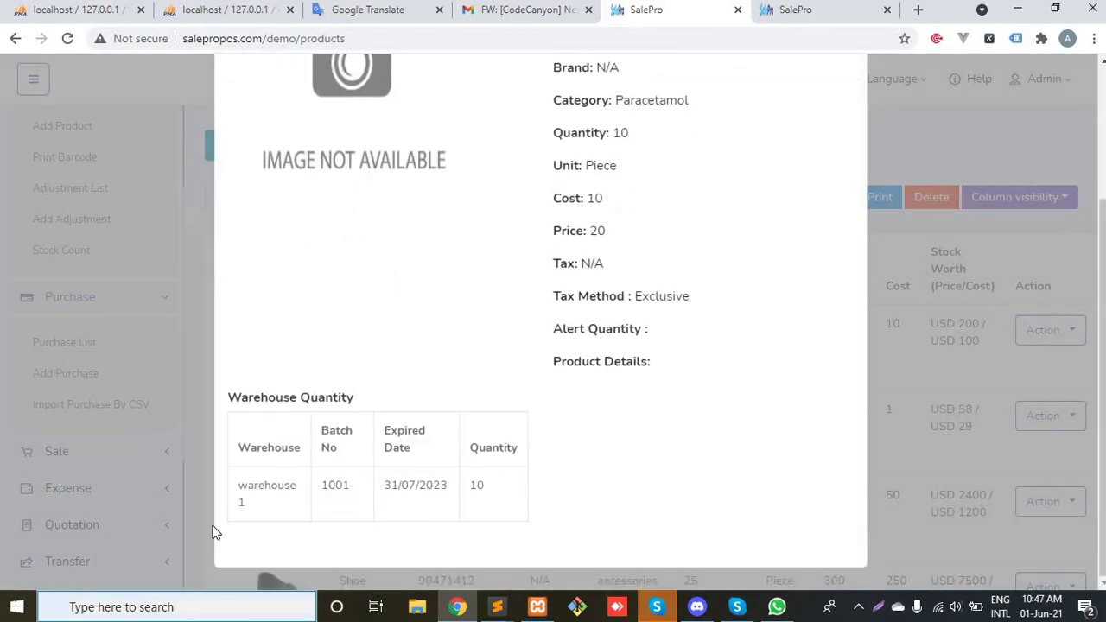
drag(237, 494, 591, 488)
click(590, 489)
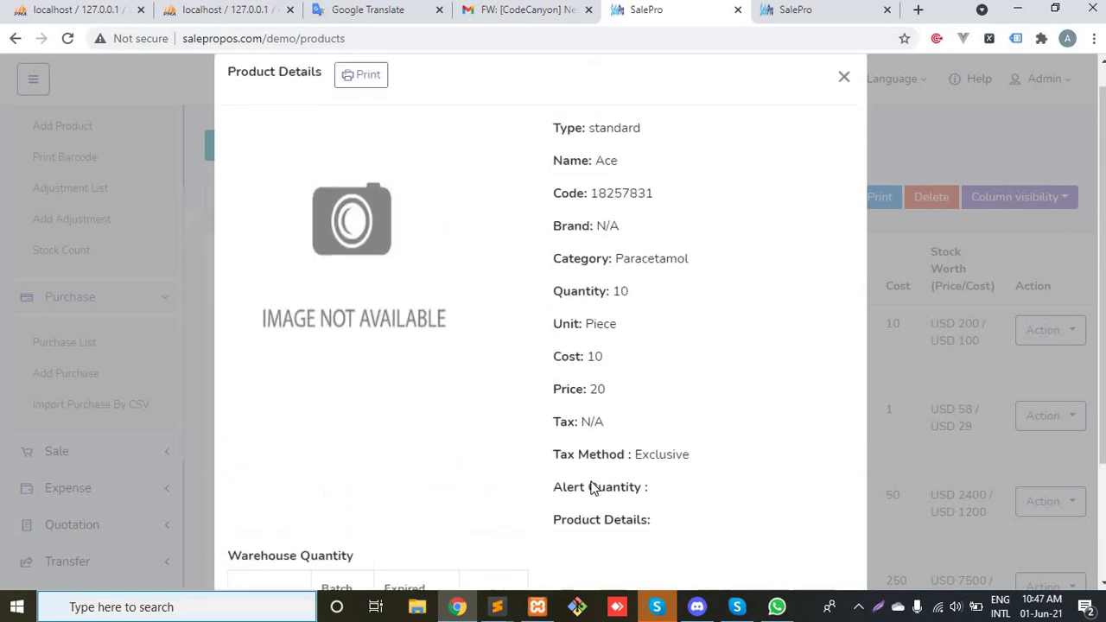
scroll(592, 486, down, 1)
scroll(592, 486, up, 2)
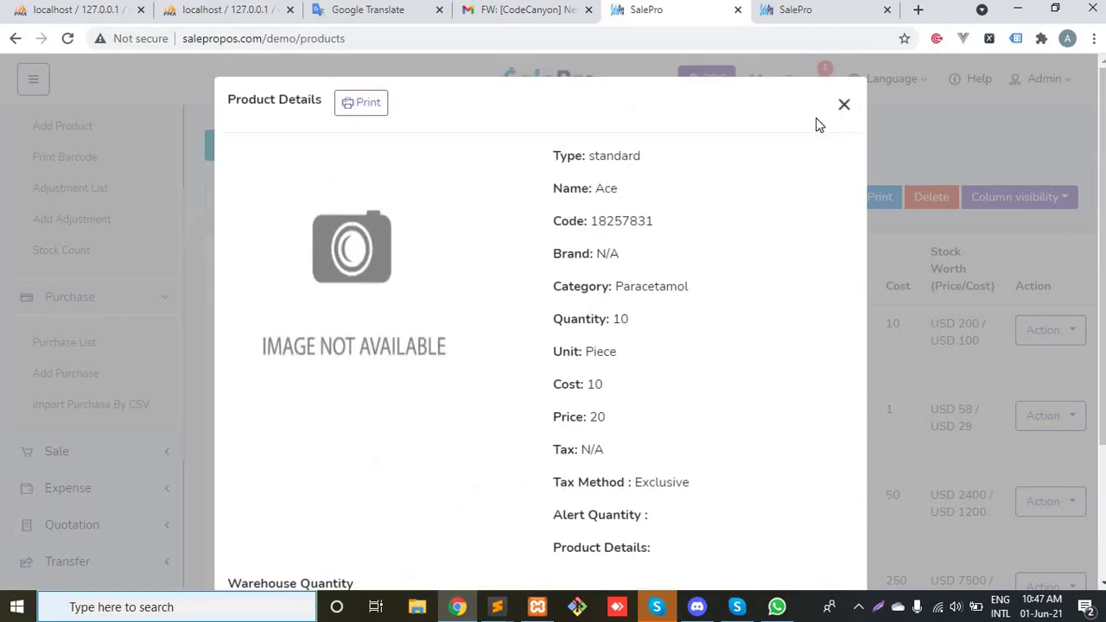
click(844, 104)
Step: Start another purchase from the purchase list for warehouse 1 and add the product Ace to its order table
click(820, 16)
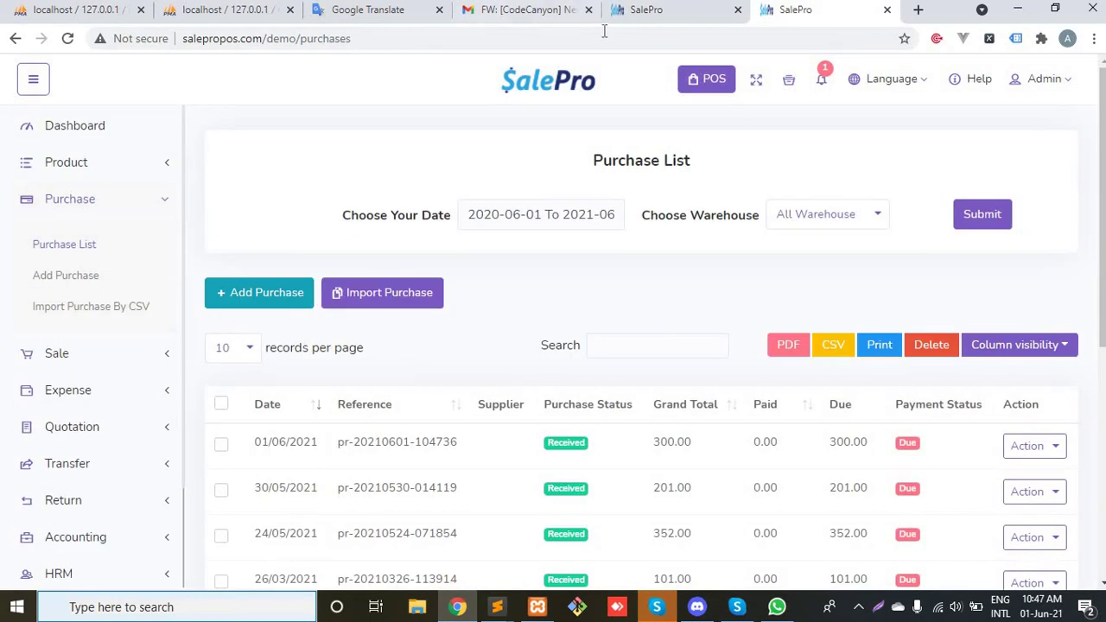
click(275, 306)
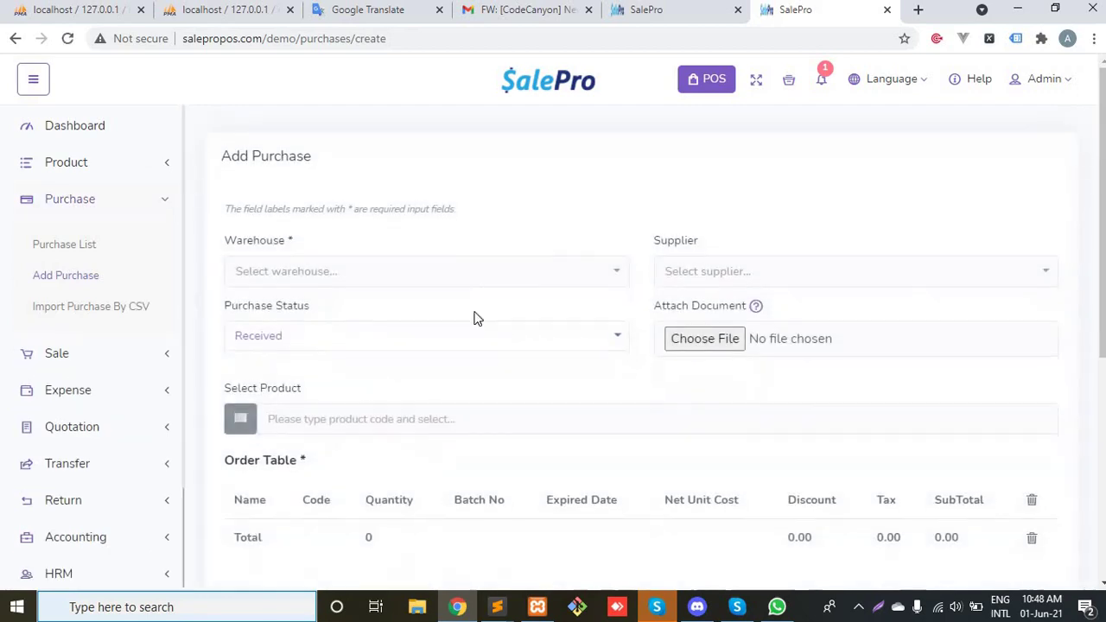
click(471, 275)
click(302, 350)
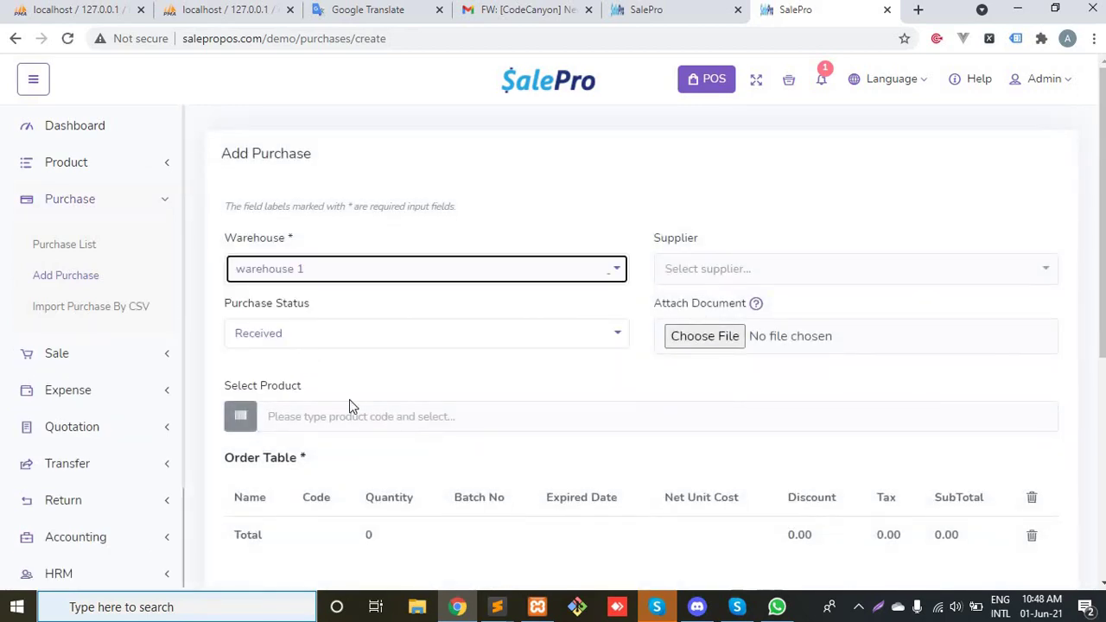
click(380, 418)
text(ac)
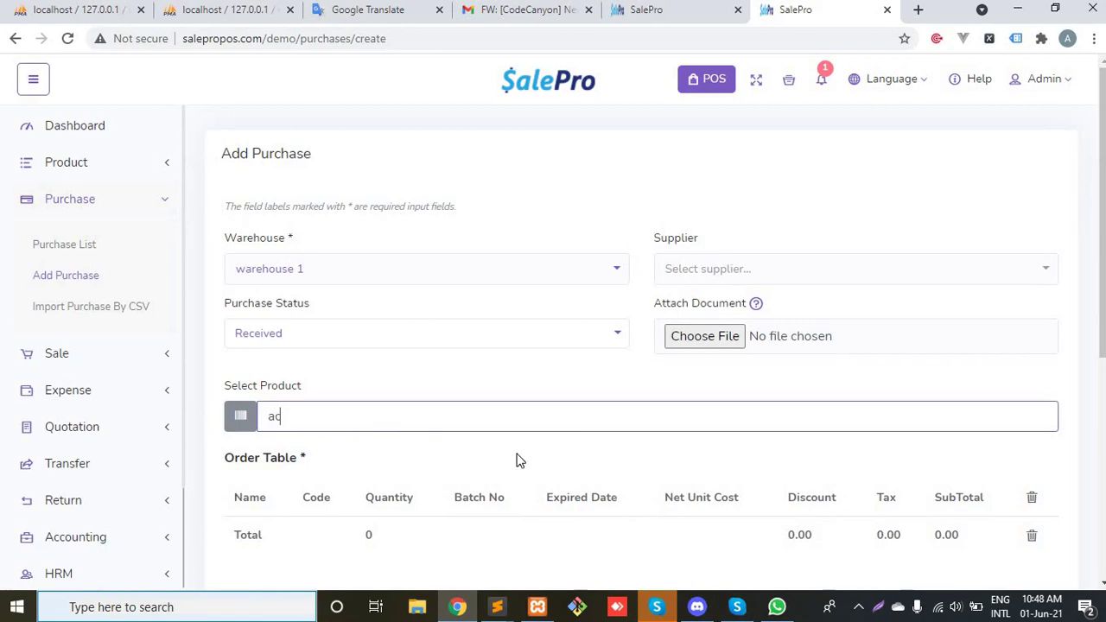
Step: Set the batch number of the Ace row to 1002 and its expired date to 2023-08-31
scroll(555, 370, down, 3)
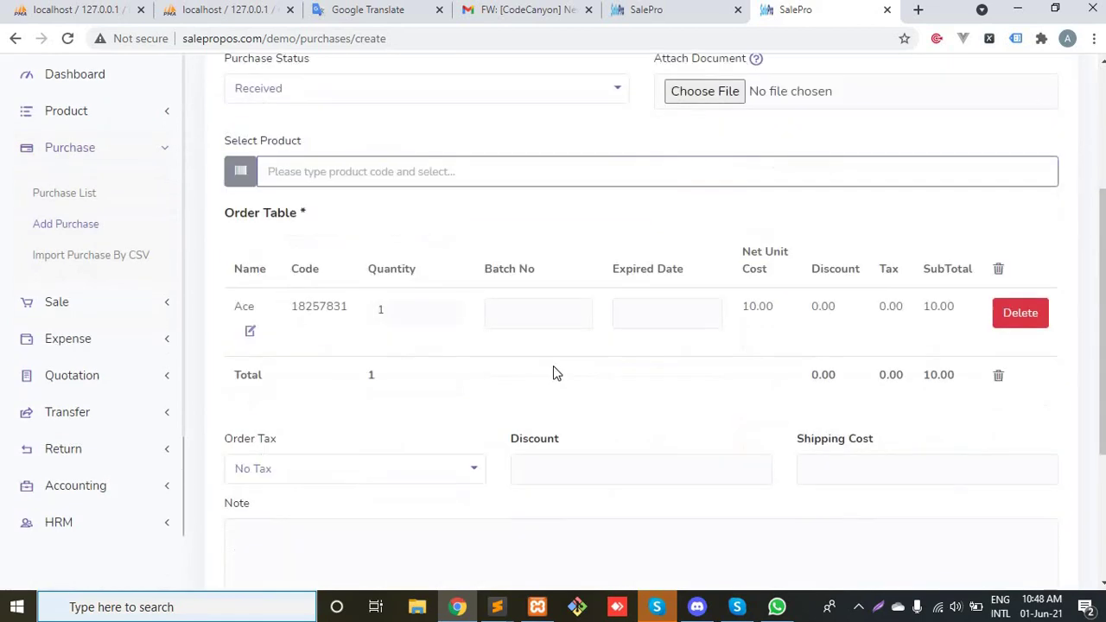
click(556, 313)
text(1002)
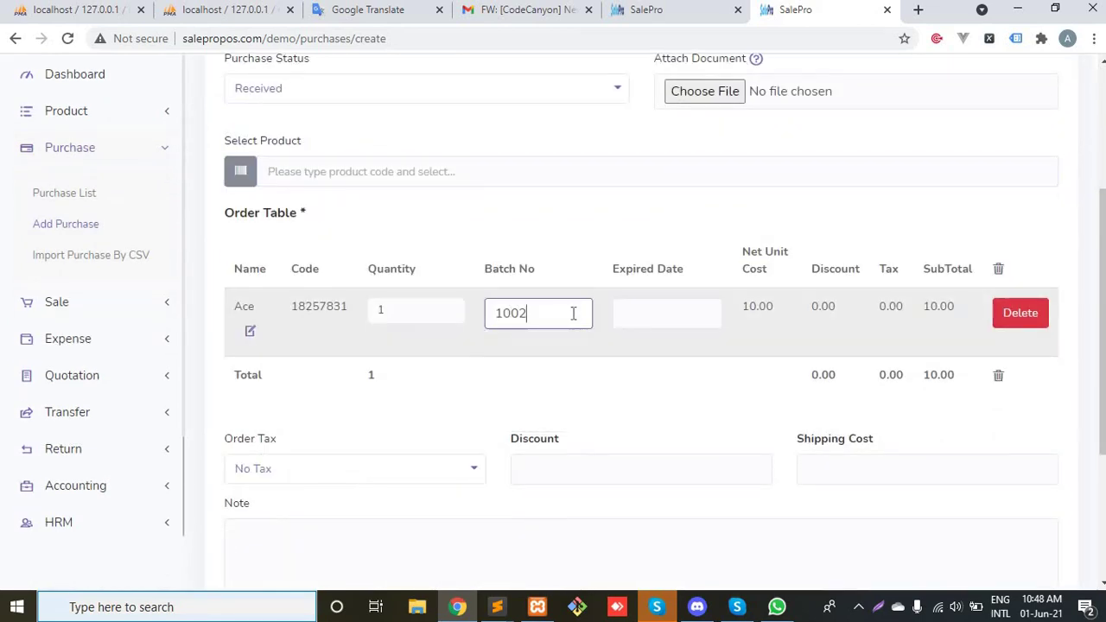
click(643, 321)
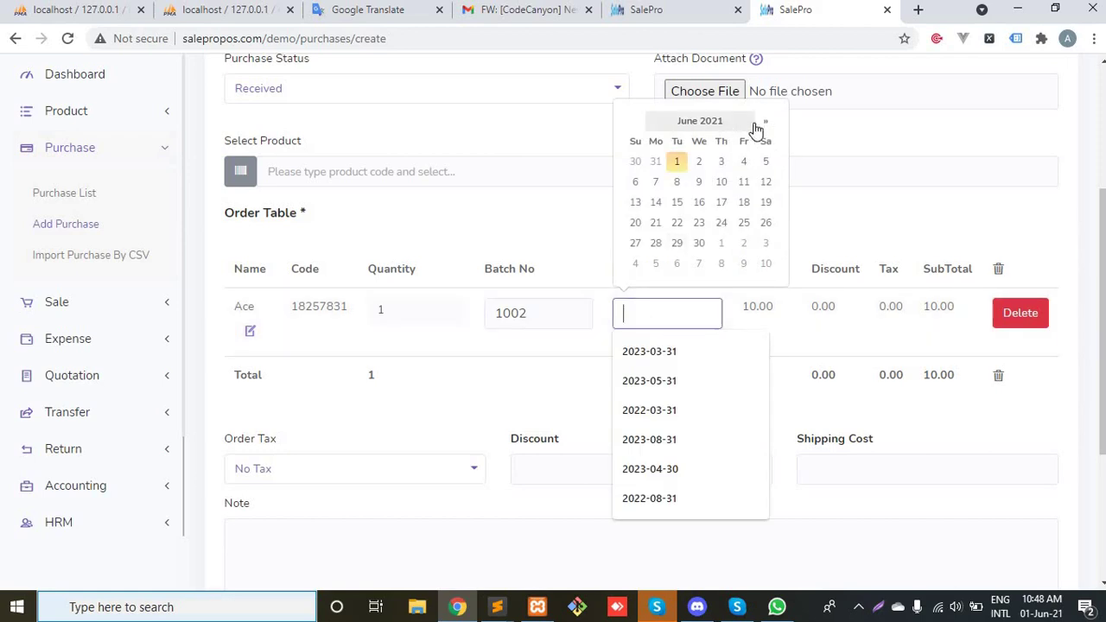
click(700, 121)
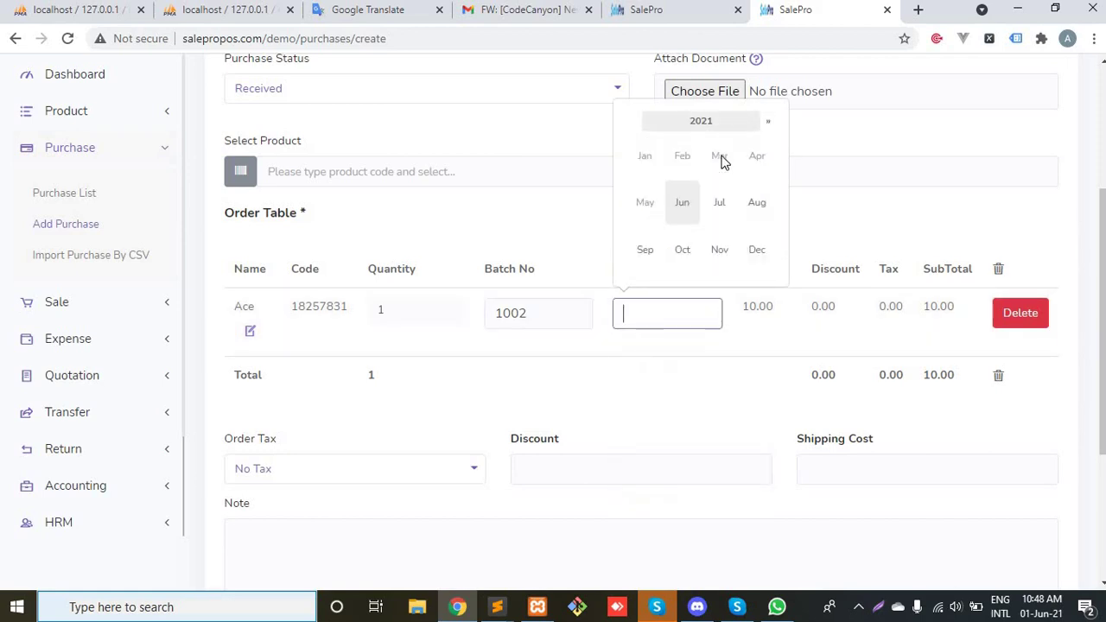
click(767, 121)
click(767, 121)
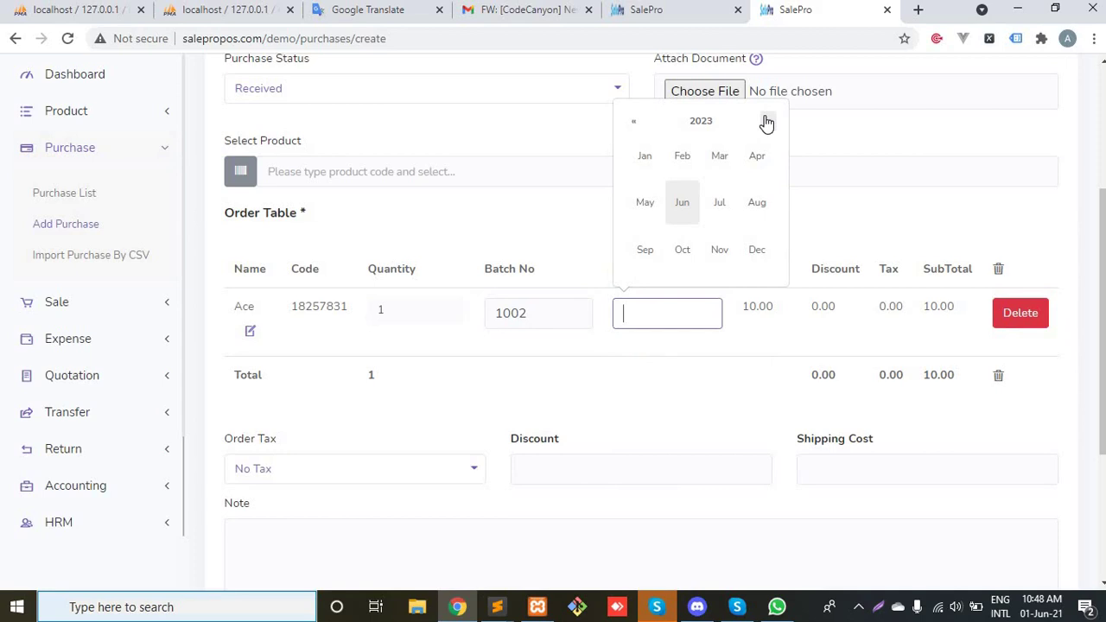
click(758, 217)
click(721, 243)
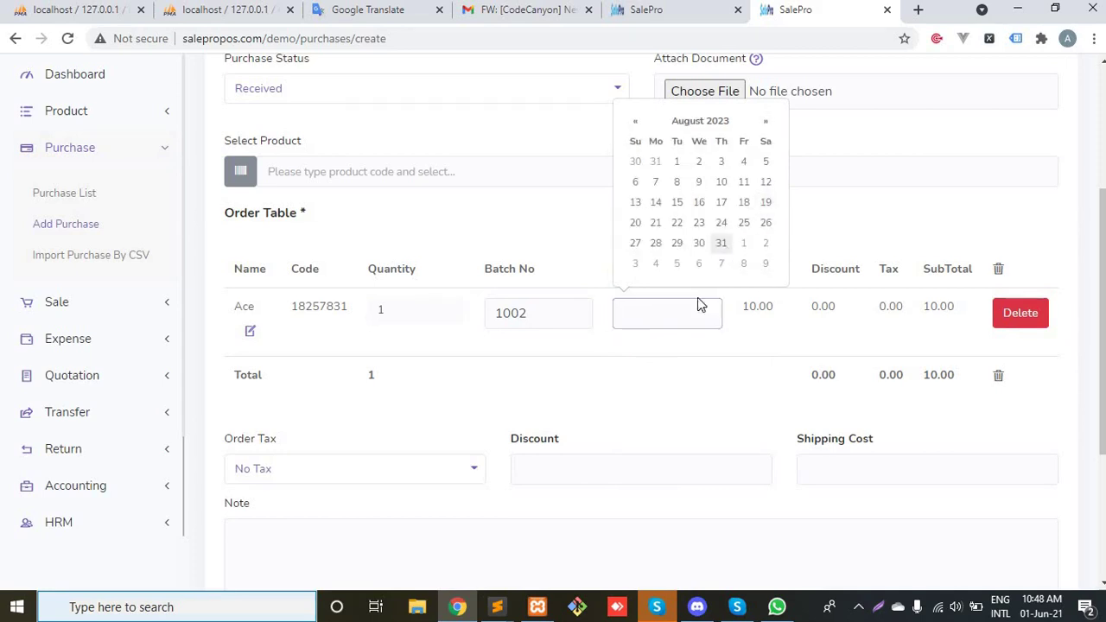
Step: Set the quantity of the Ace row to 5 and submit the second purchase
click(444, 323)
text(0)
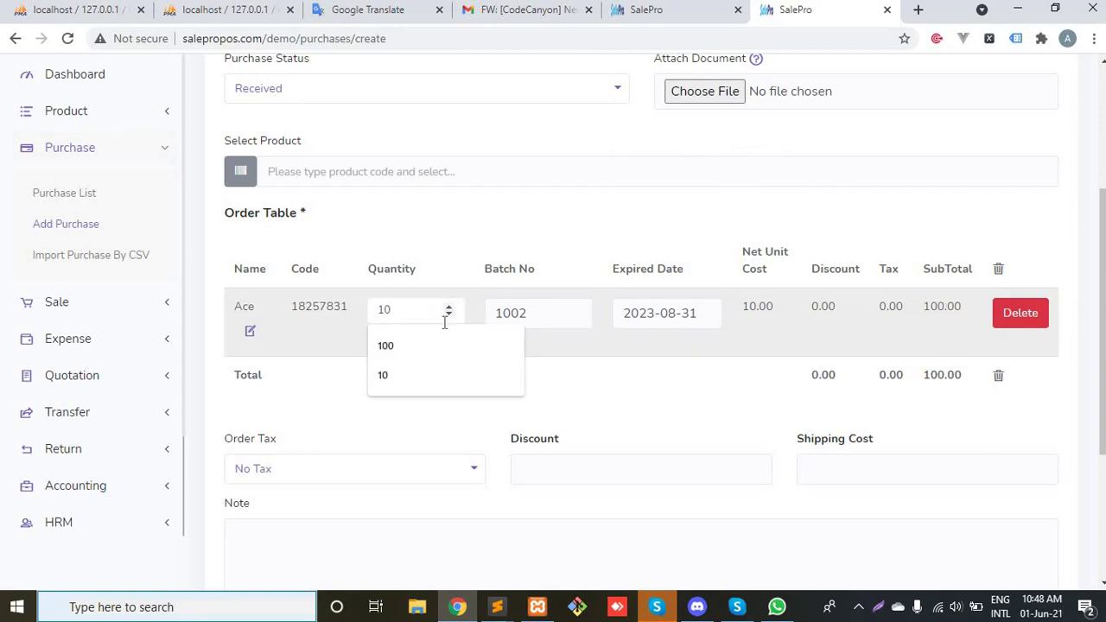
key(BackSpace)
key(BackSpace)
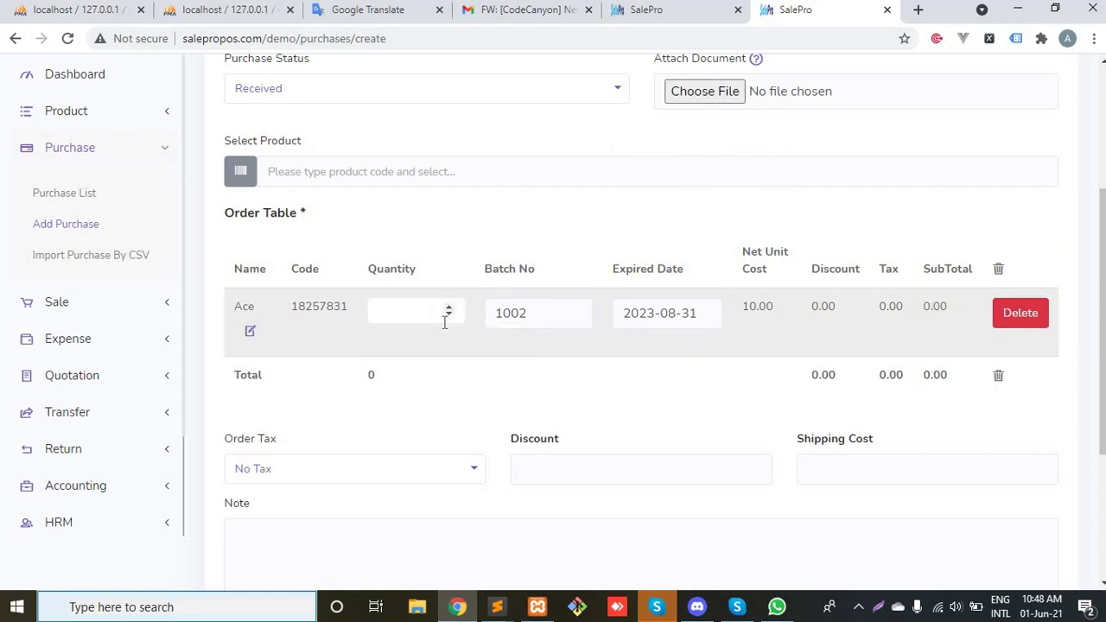
text(5)
scroll(254, 478, down, 3)
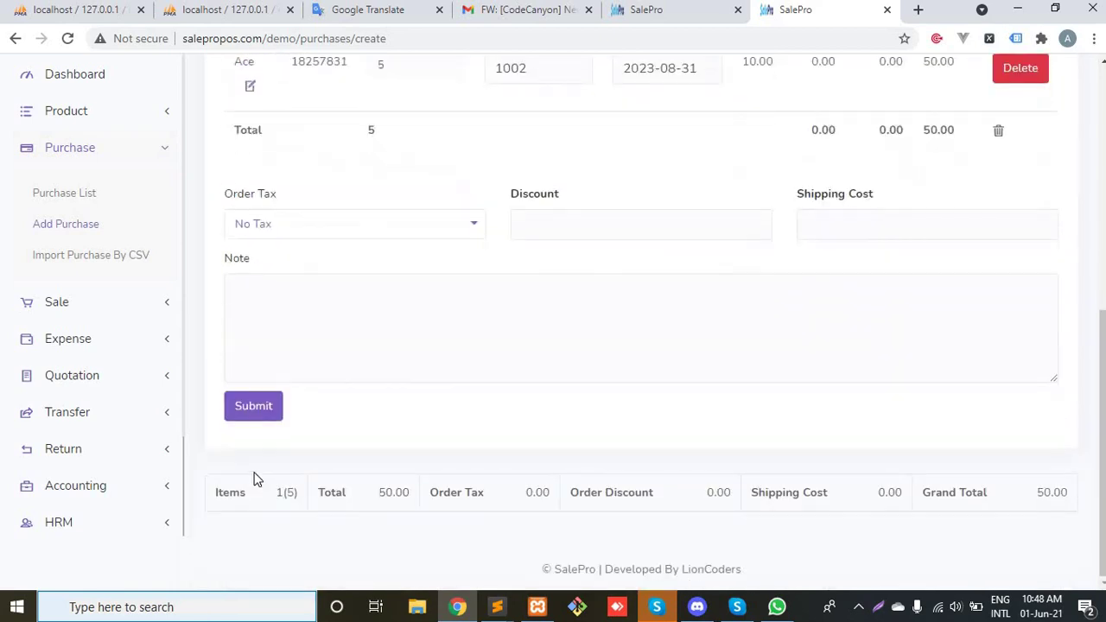
click(267, 413)
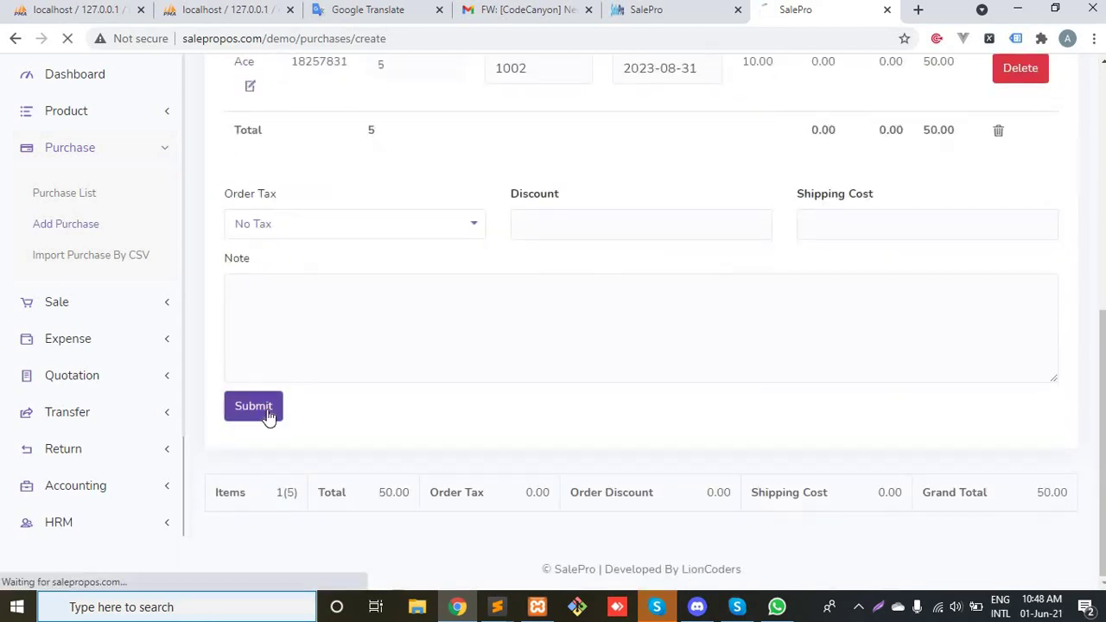
Step: Return to the product list and clear its search so all products are listed
click(715, 22)
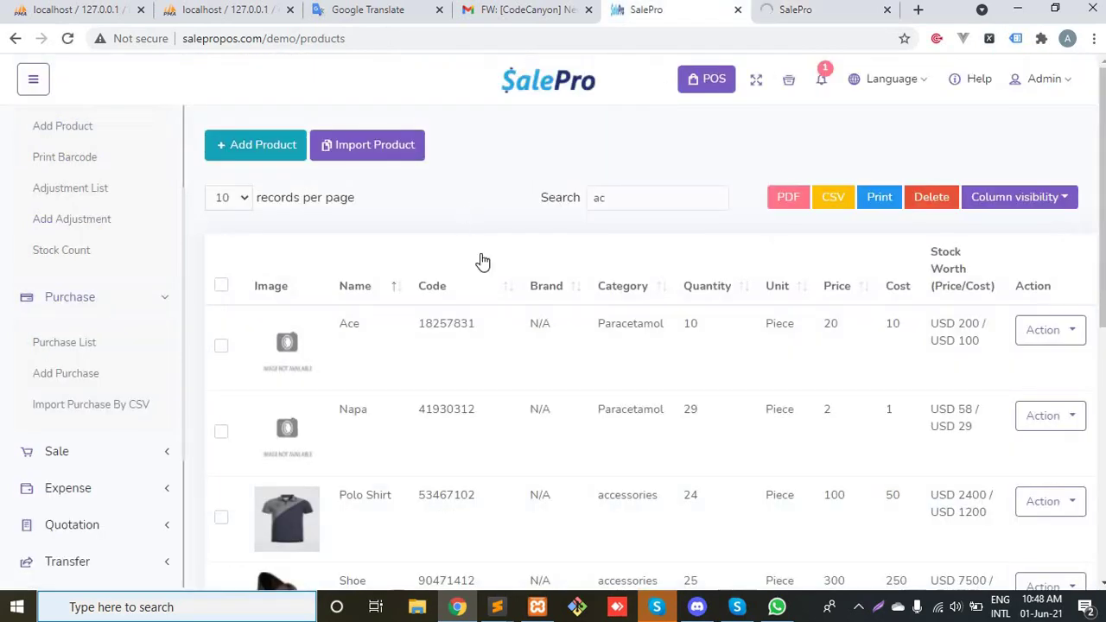
click(639, 199)
key(BackSpace)
key(BackSpace)
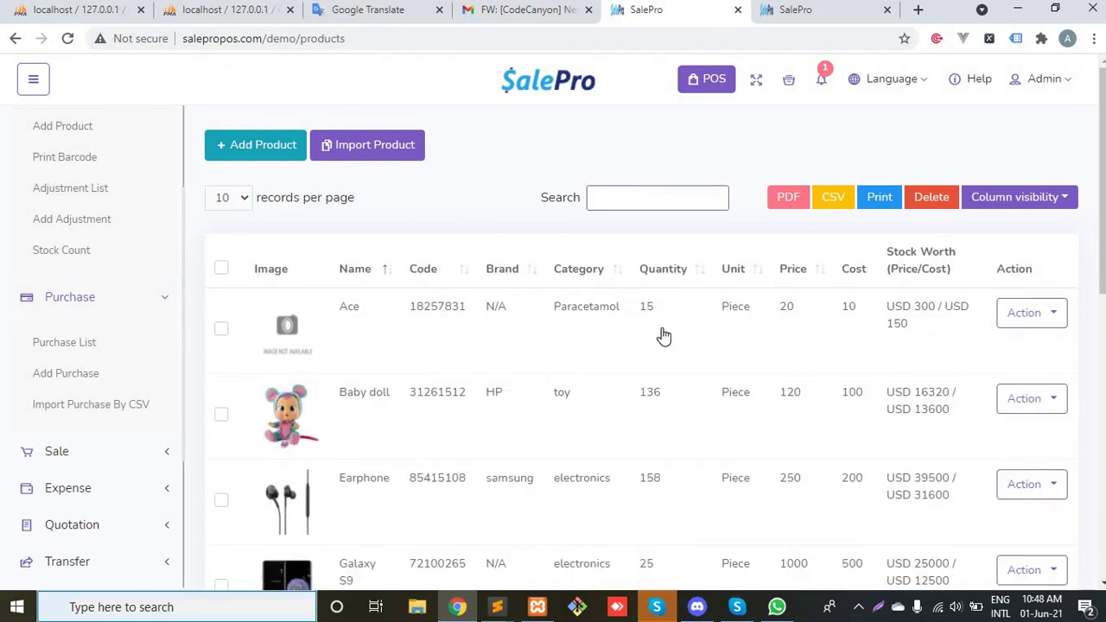
Step: View the details of the product Ace, examine its warehouse quantity for both purchased batches, and close them
click(672, 321)
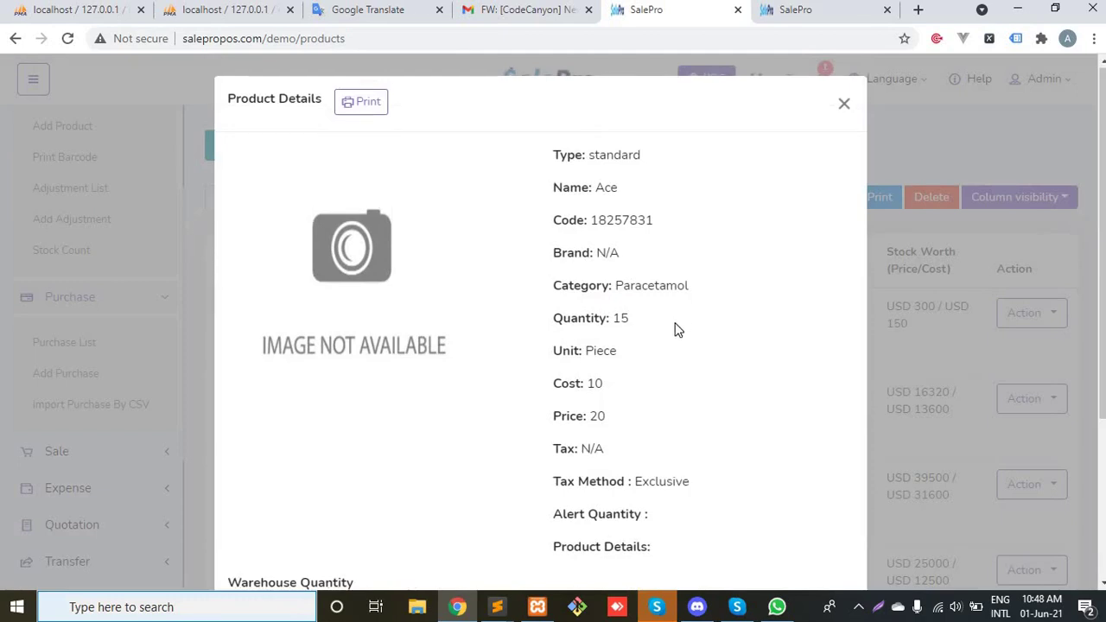
scroll(665, 346, down, 3)
drag(234, 436, 489, 487)
click(579, 483)
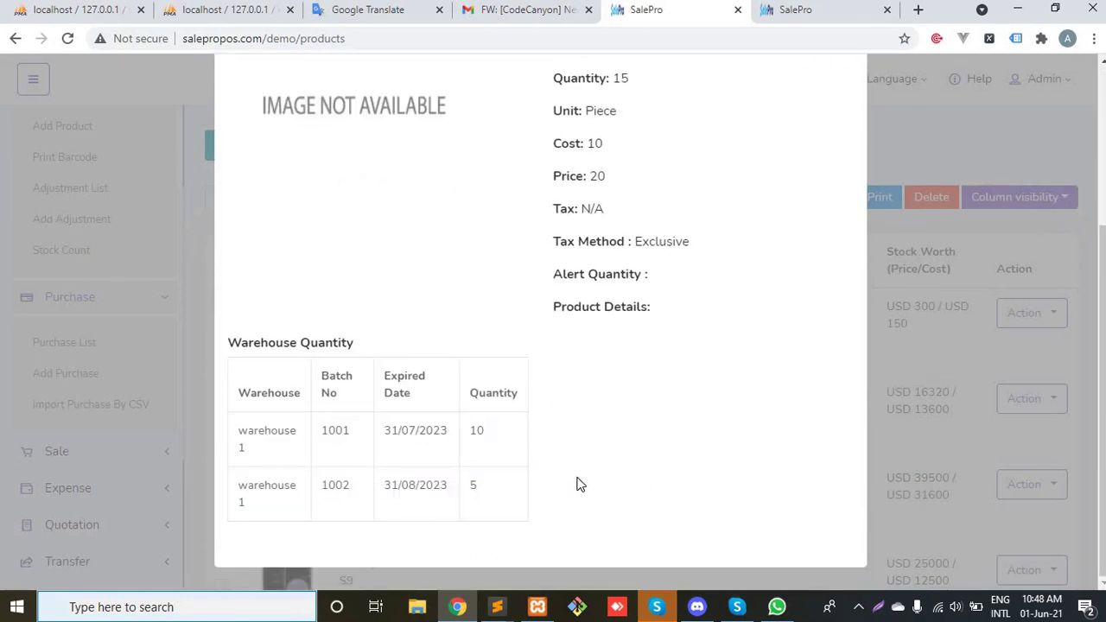
scroll(578, 481, up, 3)
click(842, 114)
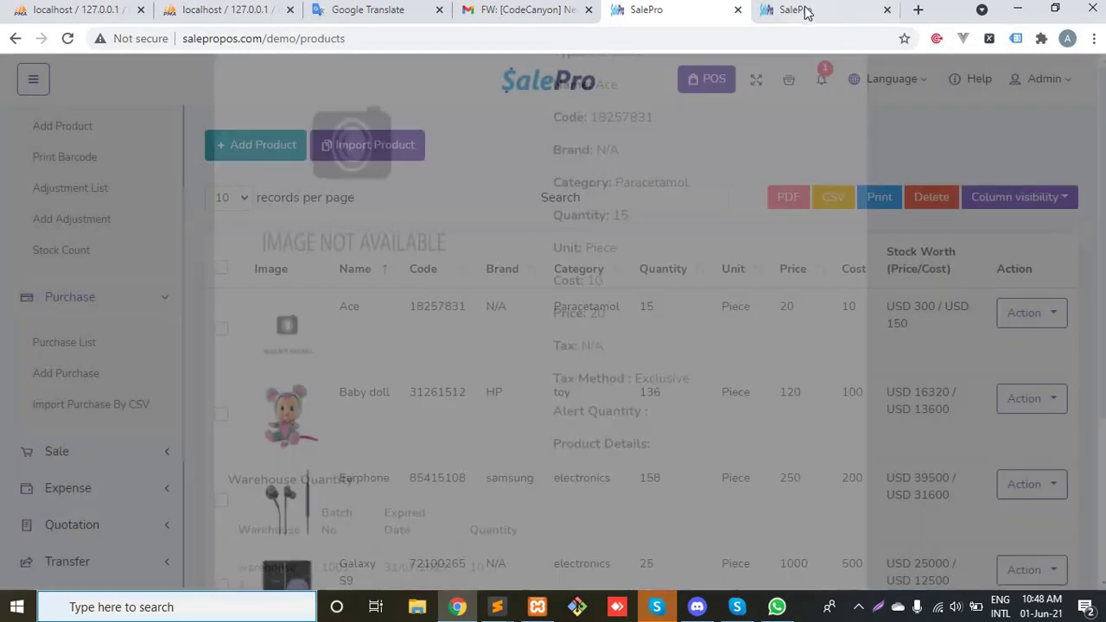
Step: Open the POS page from the purchase list and set the sale's warehouse to warehouse 1
click(803, 11)
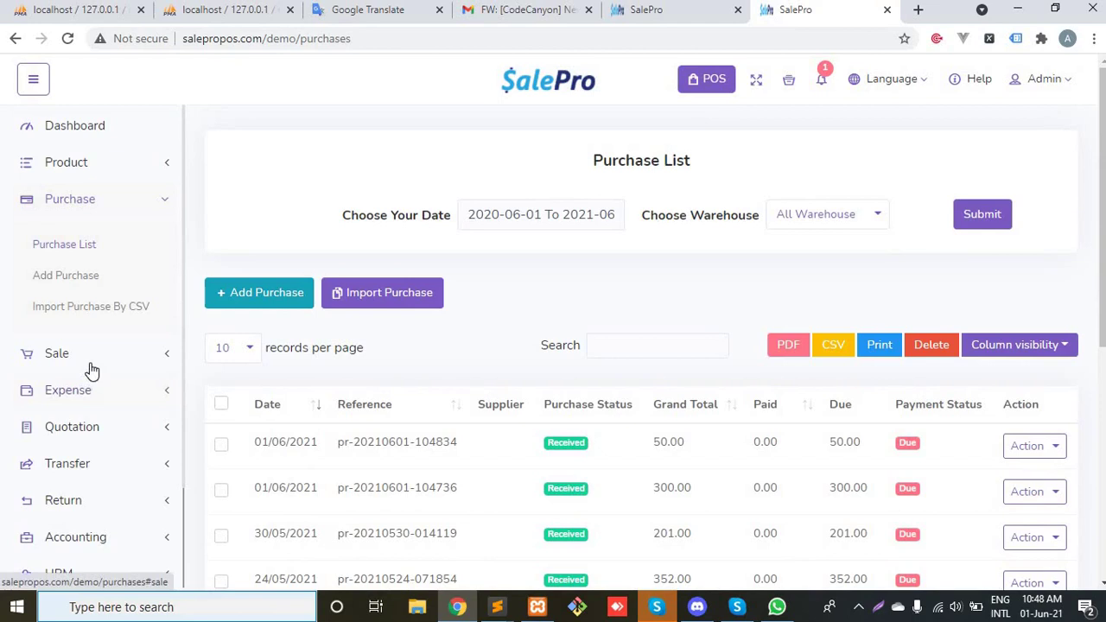
click(714, 82)
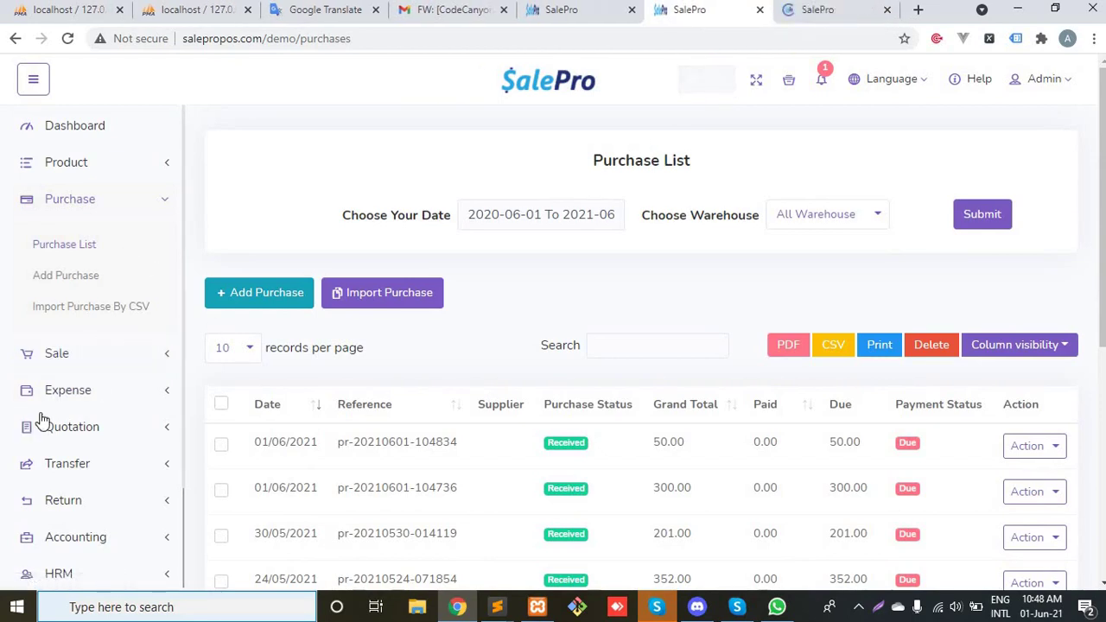
click(57, 354)
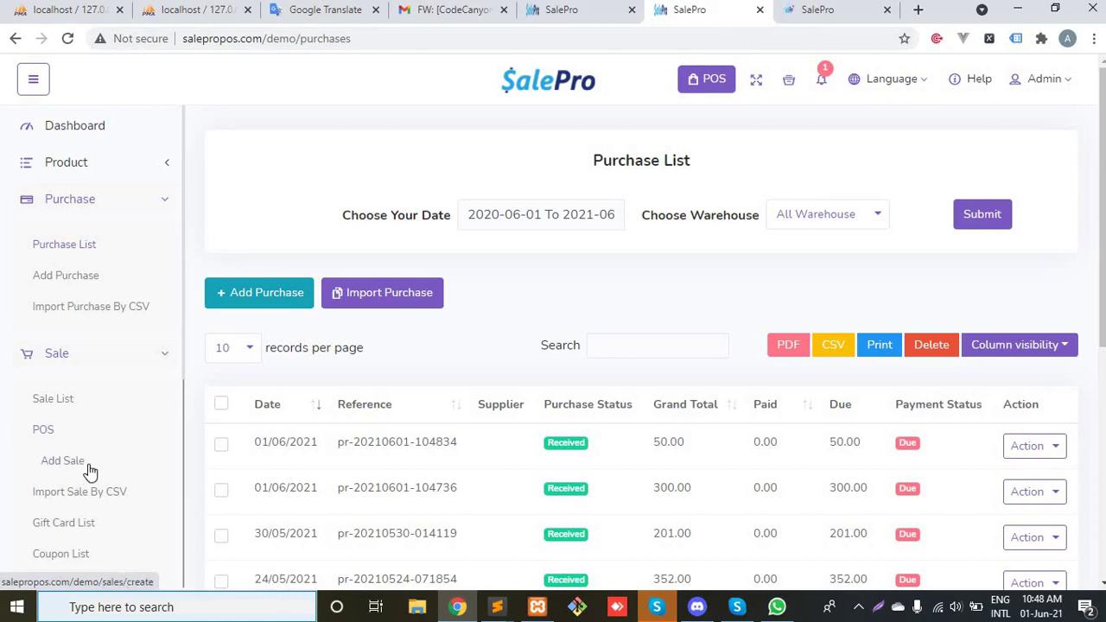
click(827, 10)
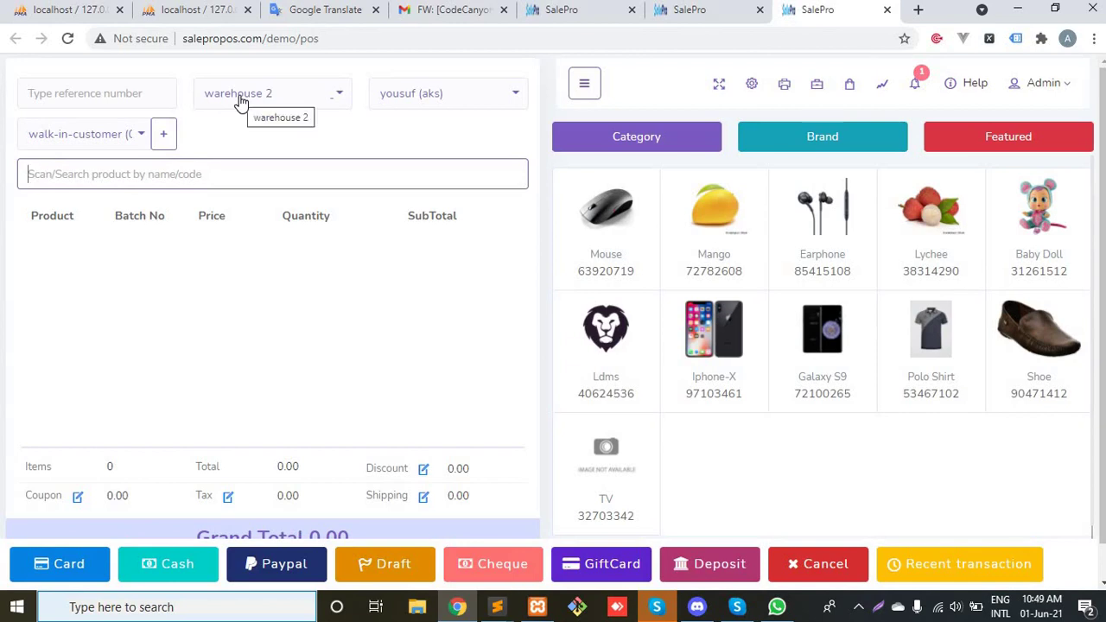
click(240, 101)
click(243, 173)
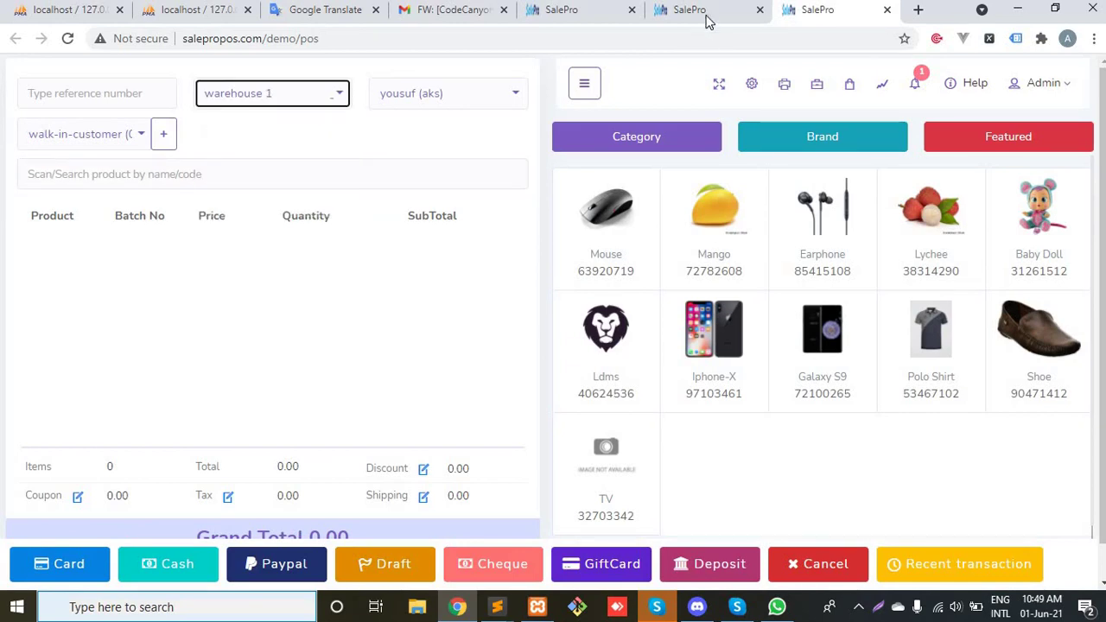
Step: Go back to the product list, review Ace's stock per batch in its product details, and close them
click(706, 19)
click(571, 22)
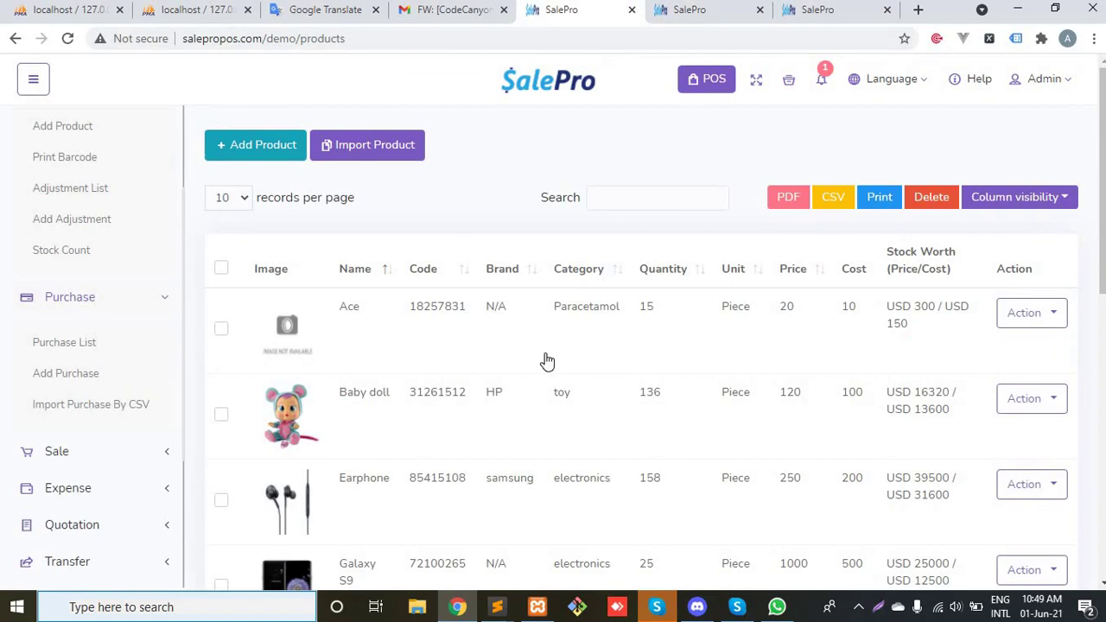
click(557, 324)
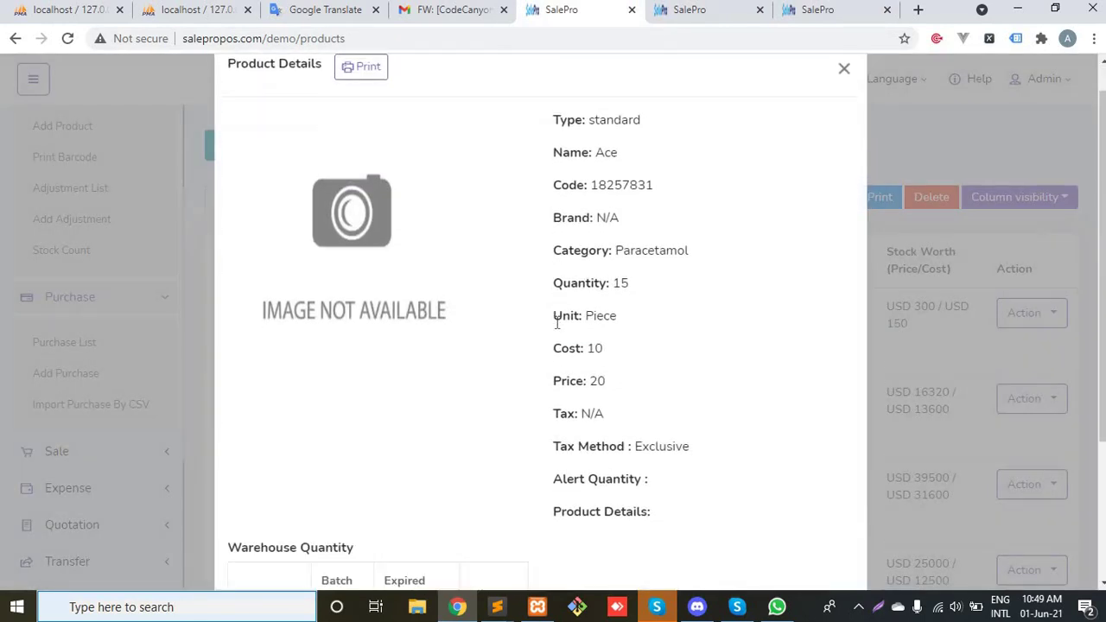
scroll(555, 323, down, 2)
scroll(558, 325, up, 2)
scroll(385, 452, down, 2)
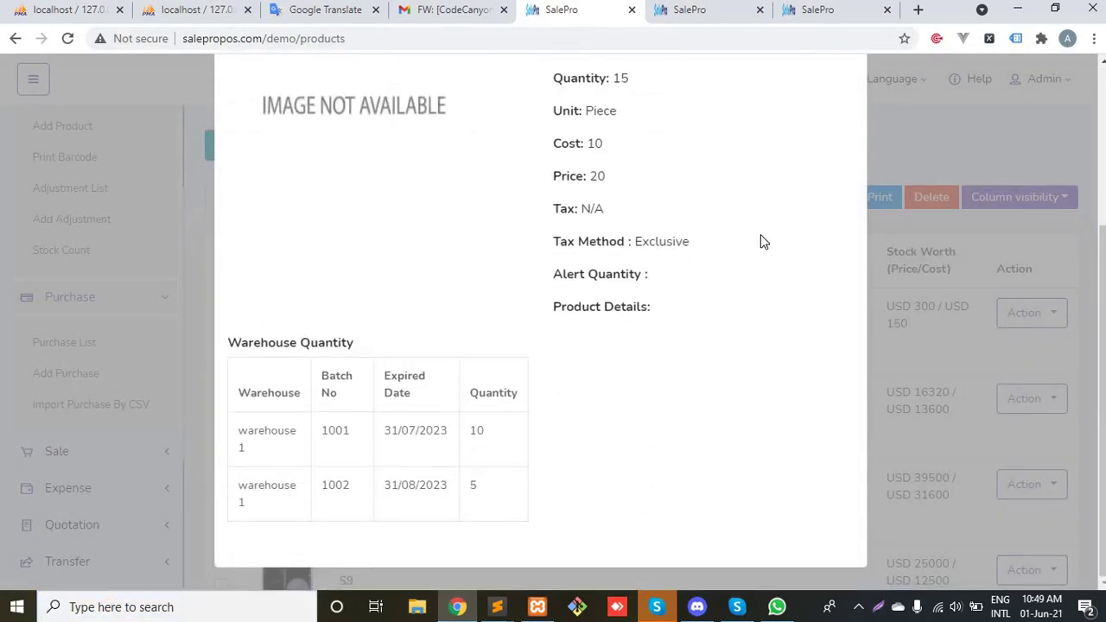
scroll(761, 241, up, 3)
click(843, 106)
Step: Return to the POS page, search for ace, and add the product Ace to the sale
drag(821, 19, 725, 19)
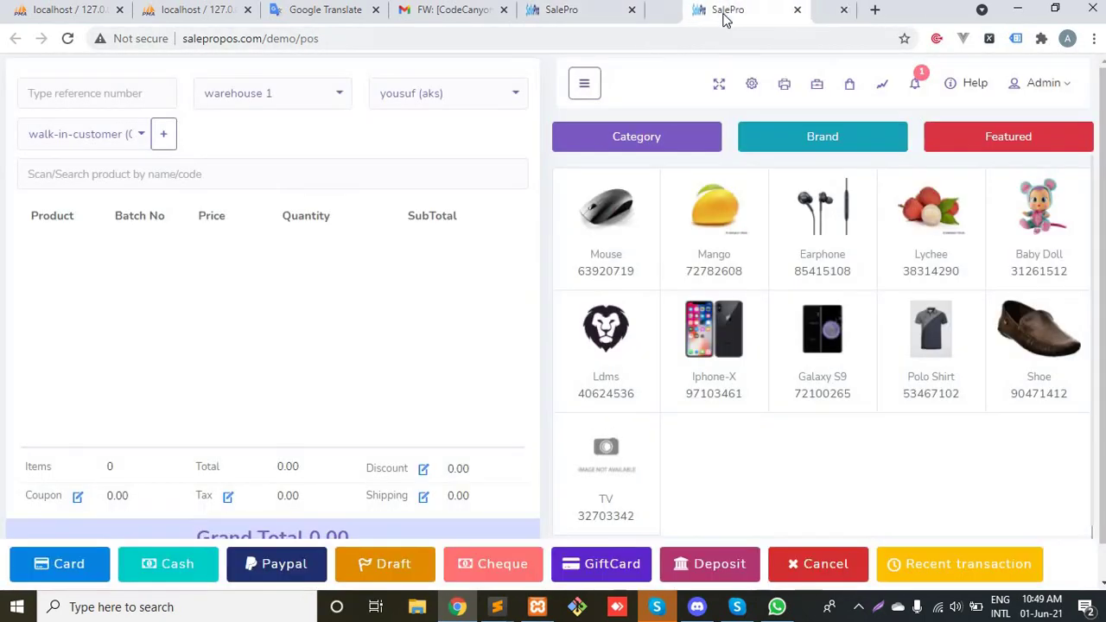
click(198, 177)
text(a)
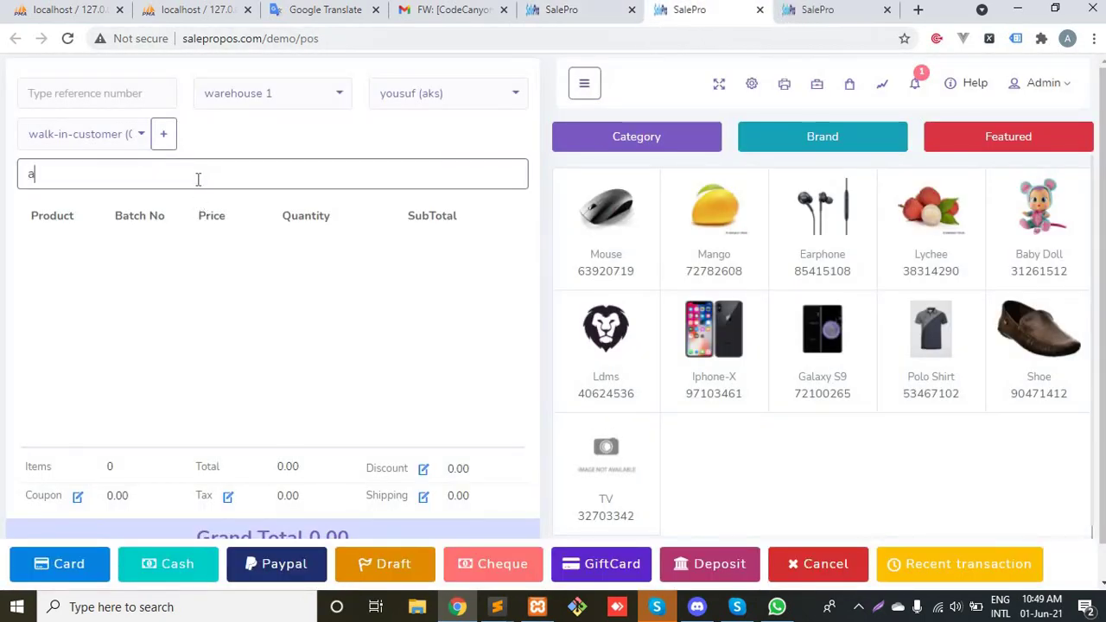
text(ce)
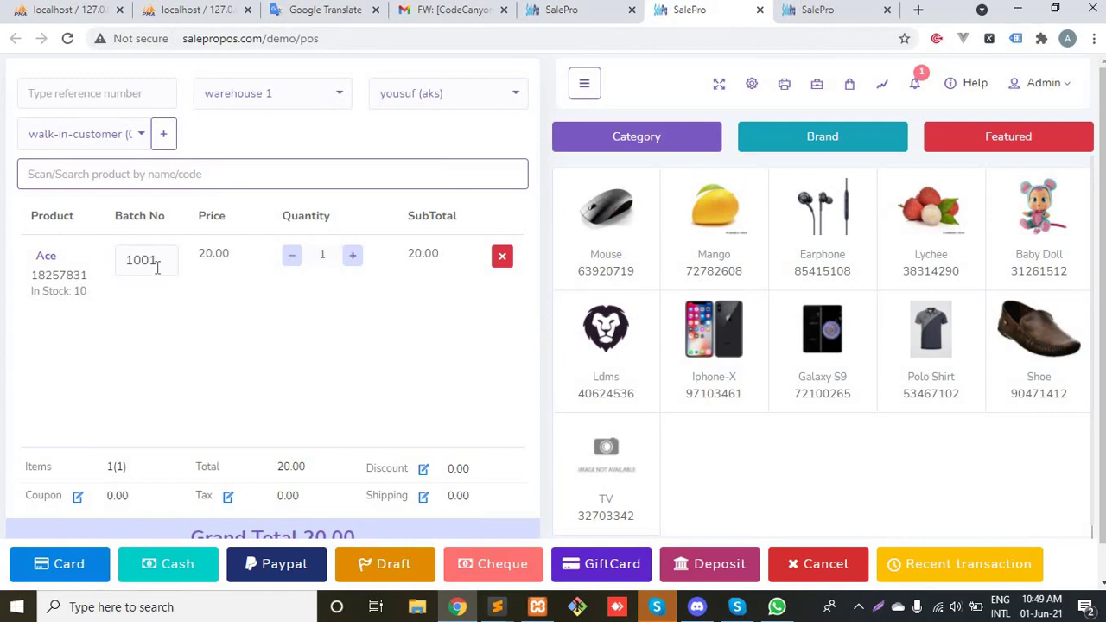
Step: Check the batch number of the Ace row in the sale against the batches in the product's details
drag(147, 269, 110, 271)
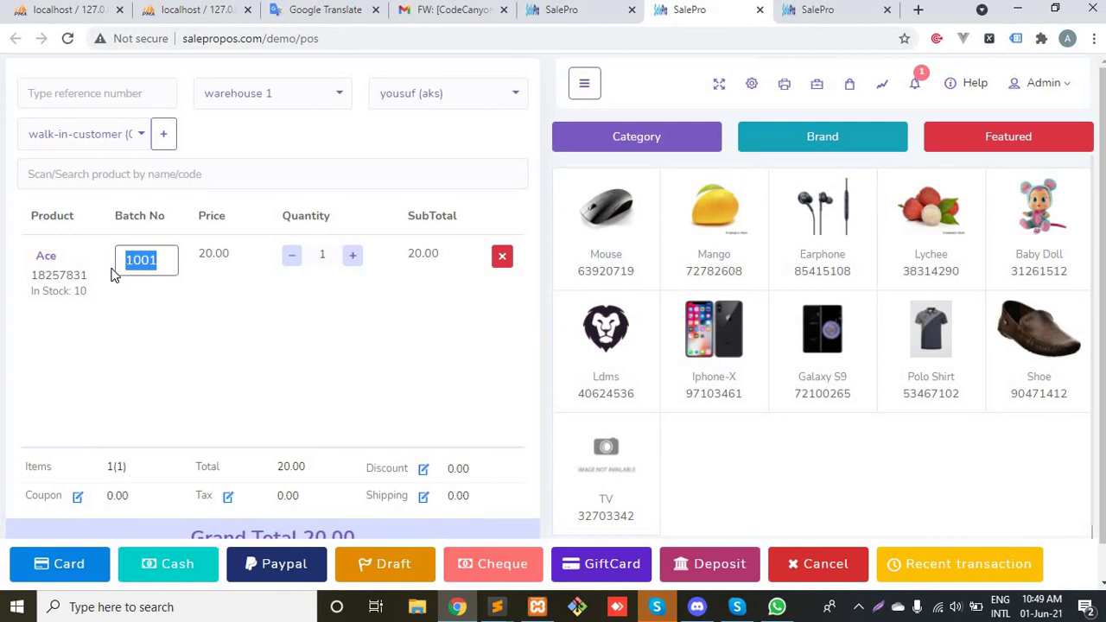
click(577, 12)
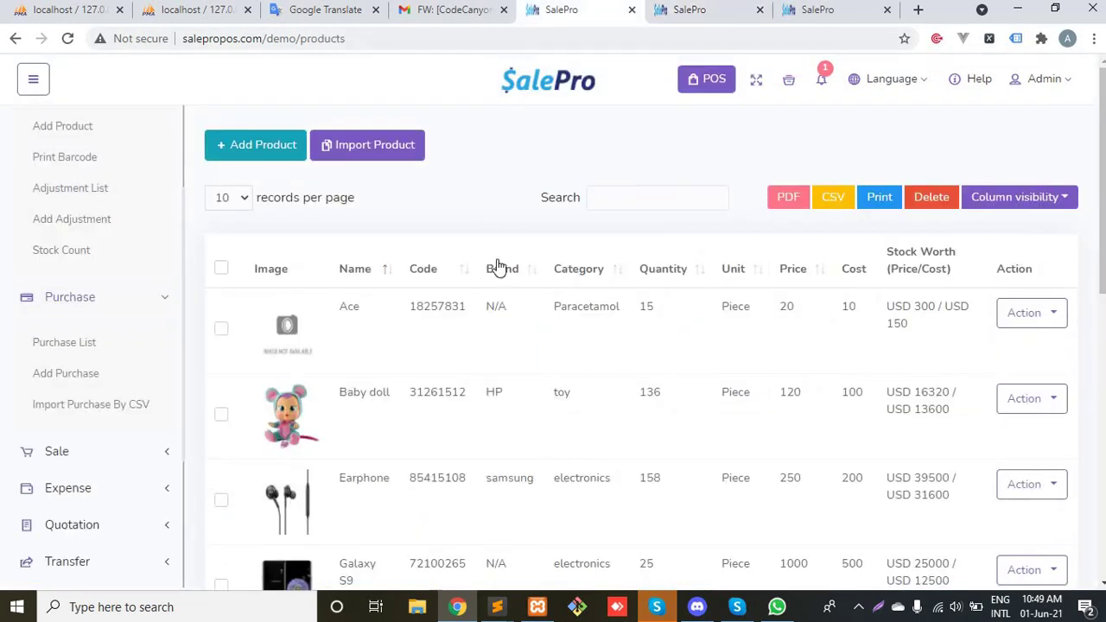
click(507, 307)
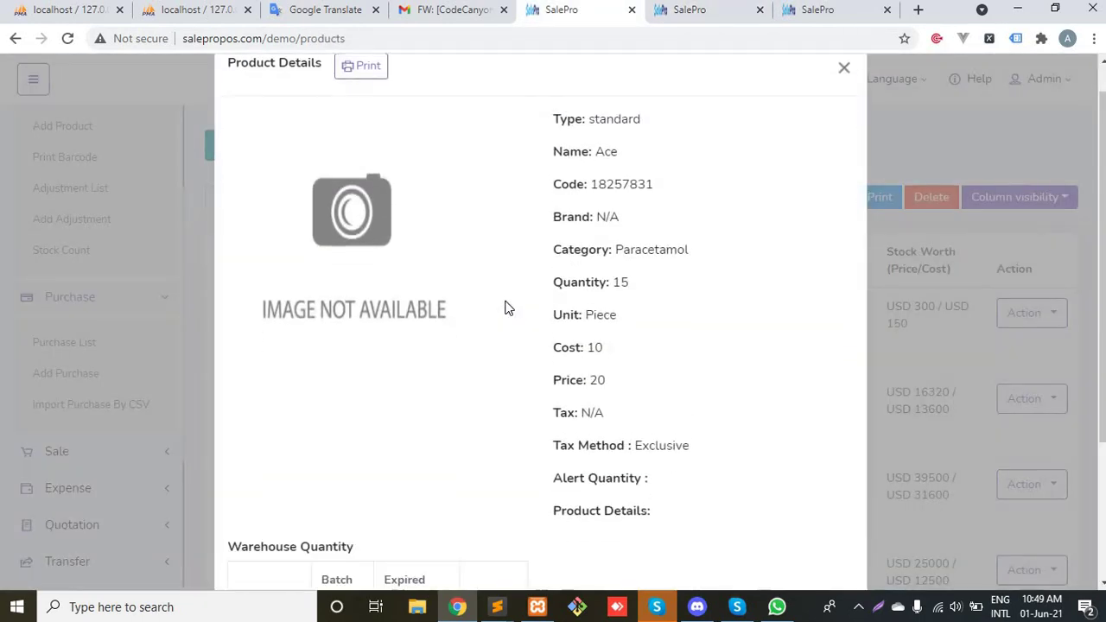
scroll(507, 307, down, 3)
scroll(507, 307, up, 3)
click(836, 111)
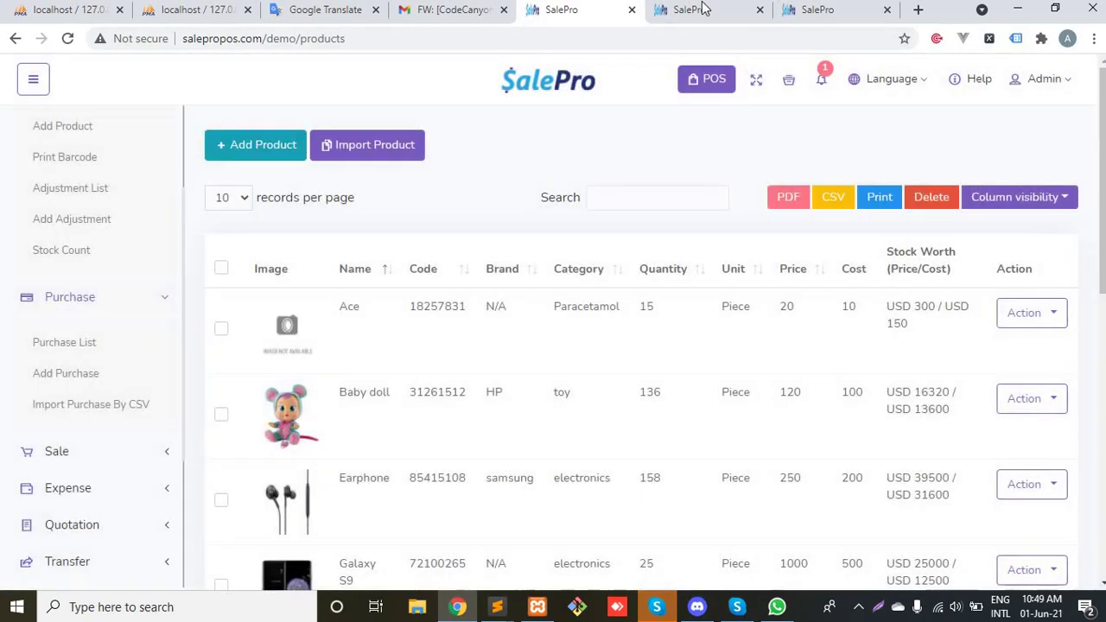
click(701, 10)
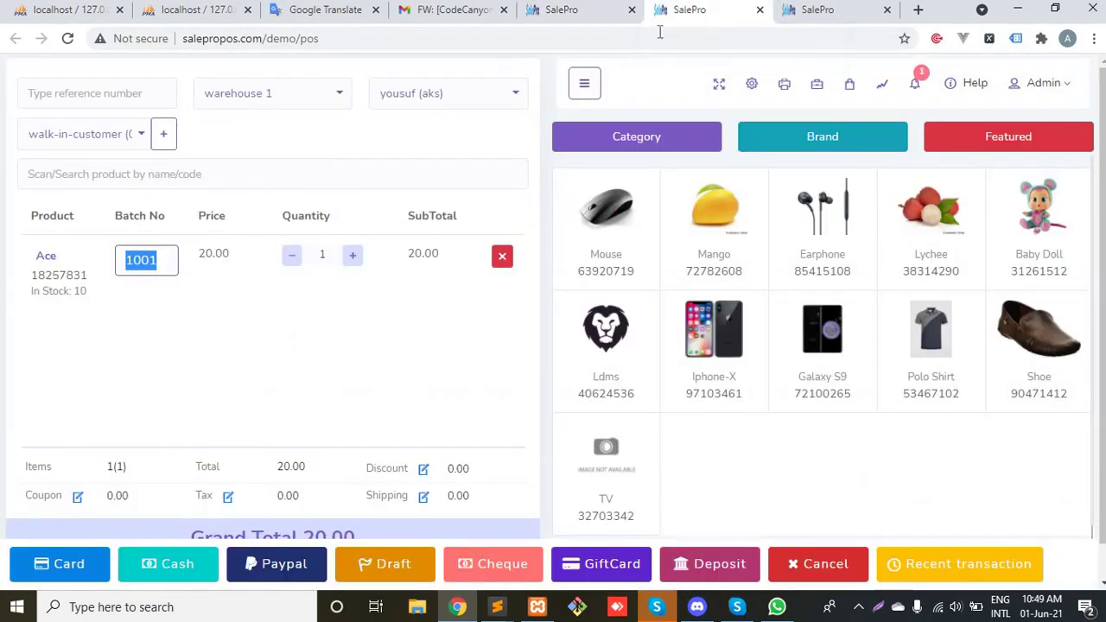
Step: Reopen Ace's product details to examine the batch 1001 entry, close them, and return to the POS sale
click(583, 16)
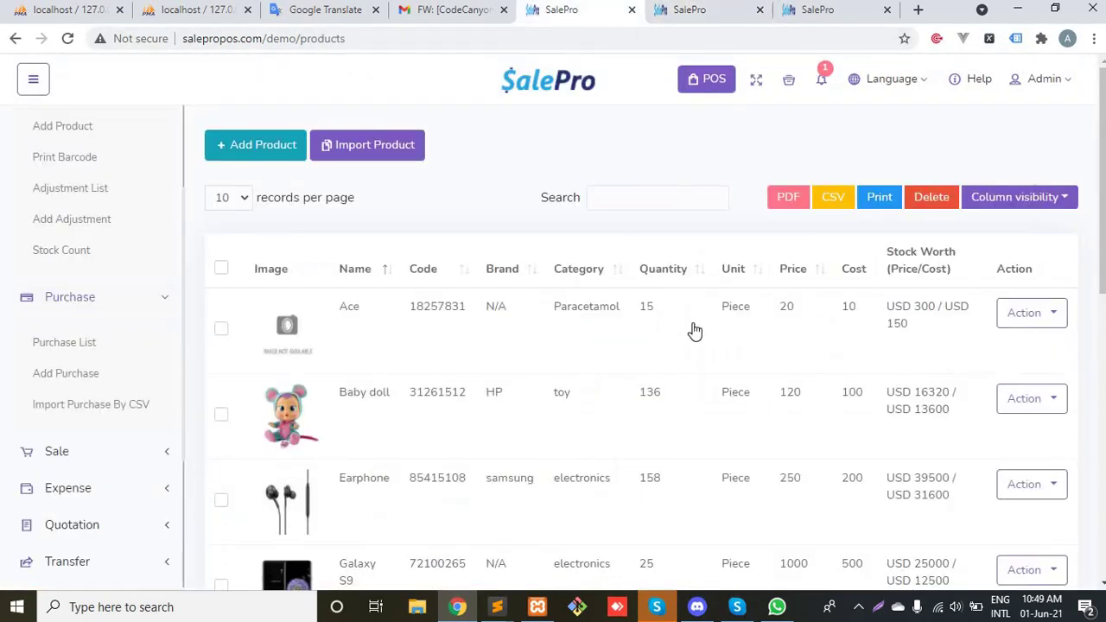
click(696, 330)
scroll(696, 330, down, 3)
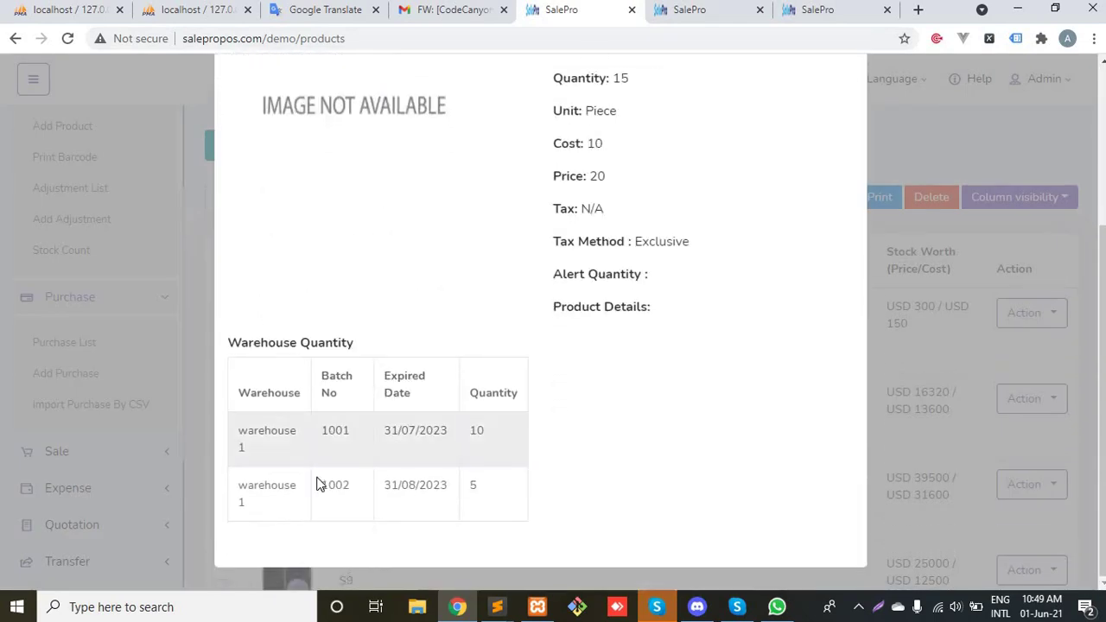
double_click(332, 431)
scroll(659, 386, up, 5)
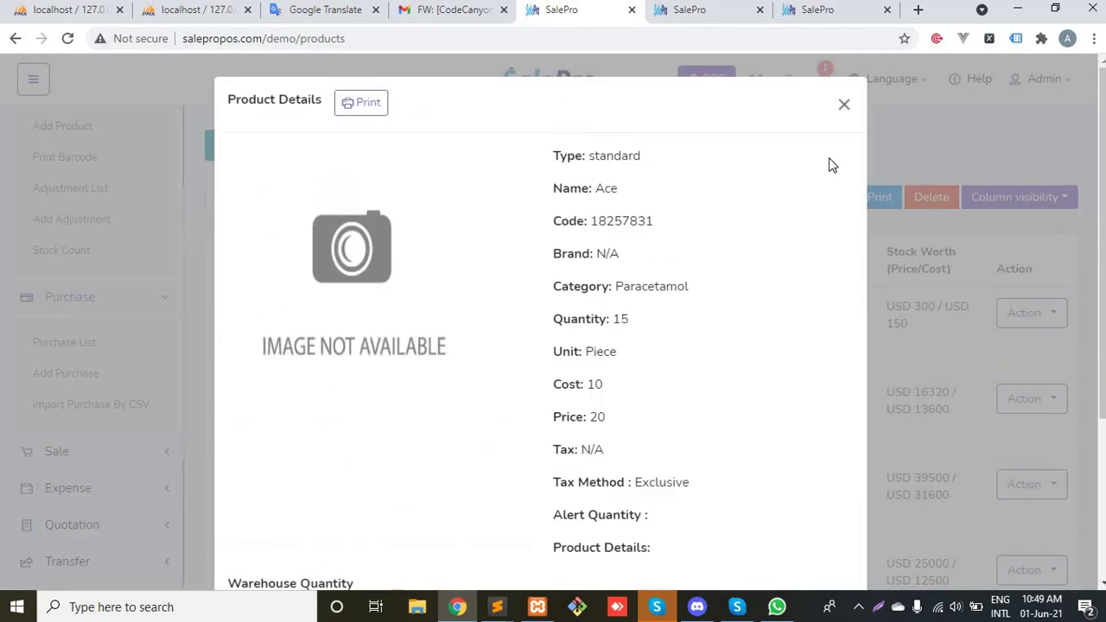
click(841, 113)
click(708, 19)
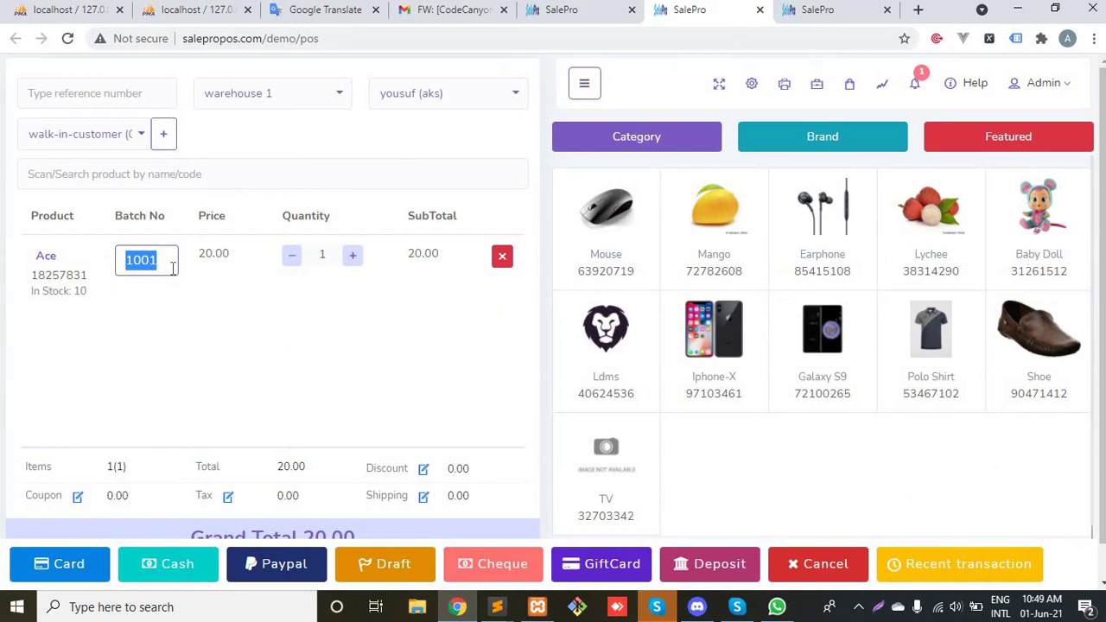
click(508, 371)
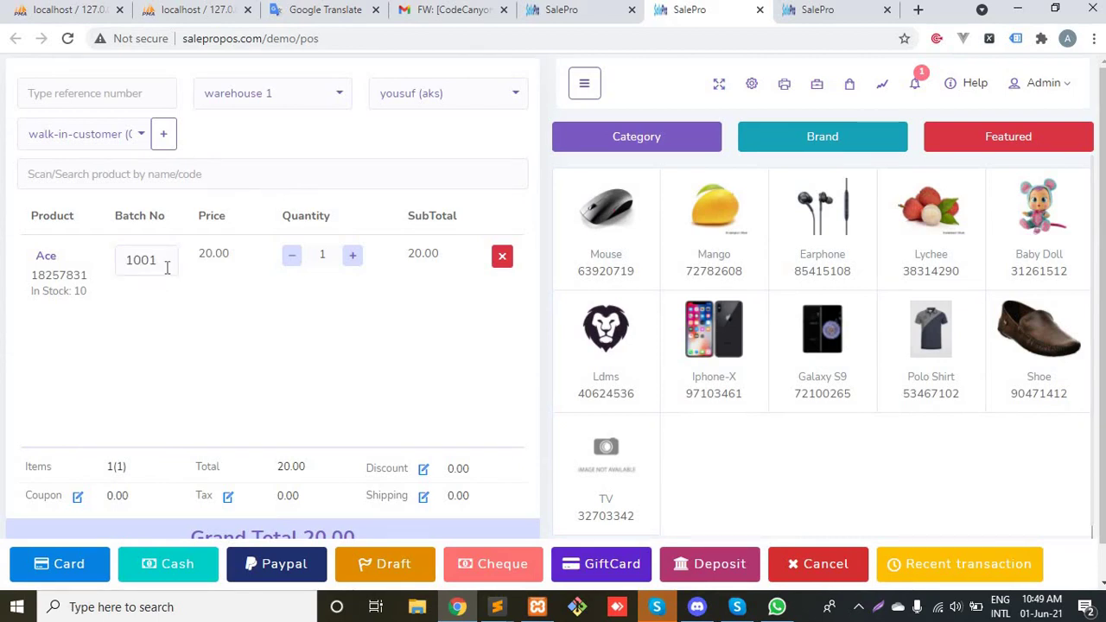
Step: Try to set the batch number of the Ace row to 1003, a batch that was never purchased
click(166, 267)
key(BackSpace)
text(2)
key(BackSpace)
text(3)
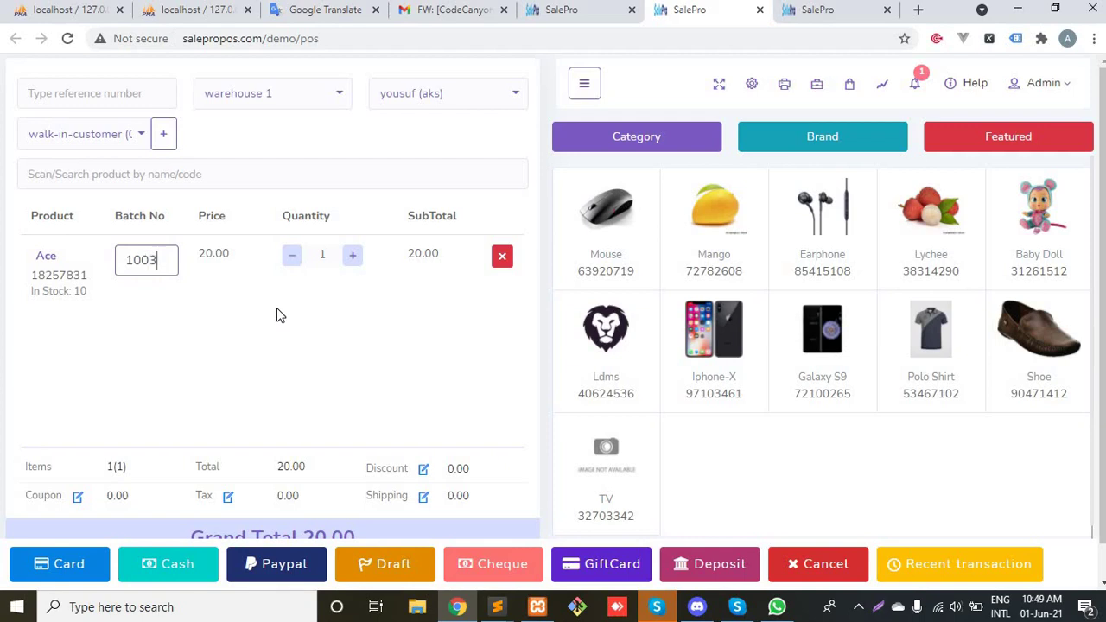
click(288, 322)
drag(498, 97, 402, 115)
click(714, 142)
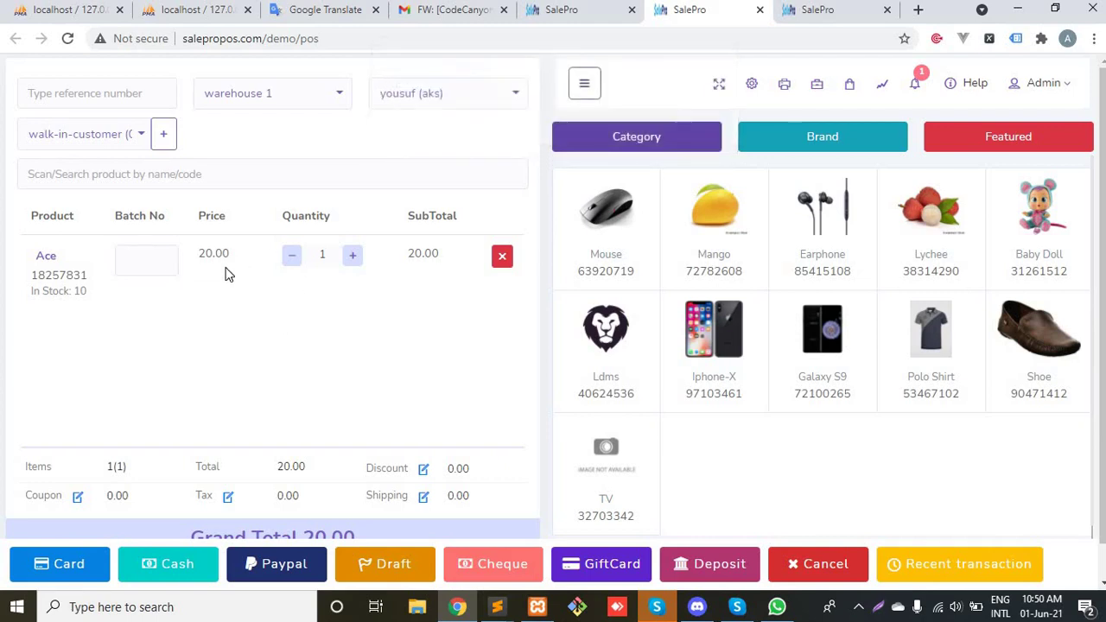
Step: Set the batch number of the Ace row to 1001 and add the product Earphone to the sale
click(138, 265)
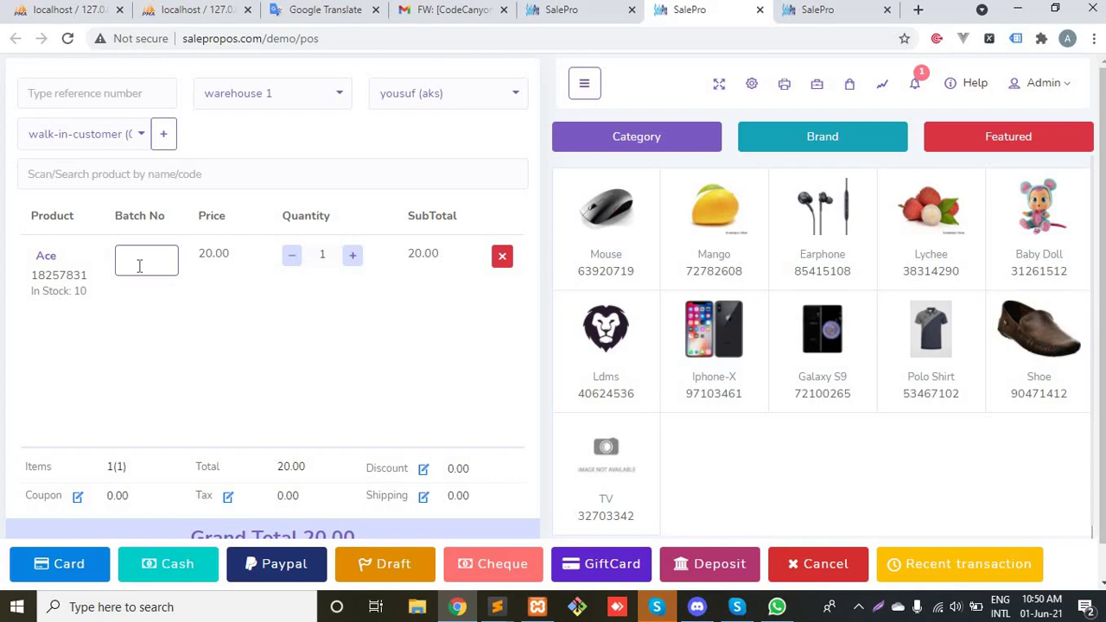
text(1001)
key(Tab)
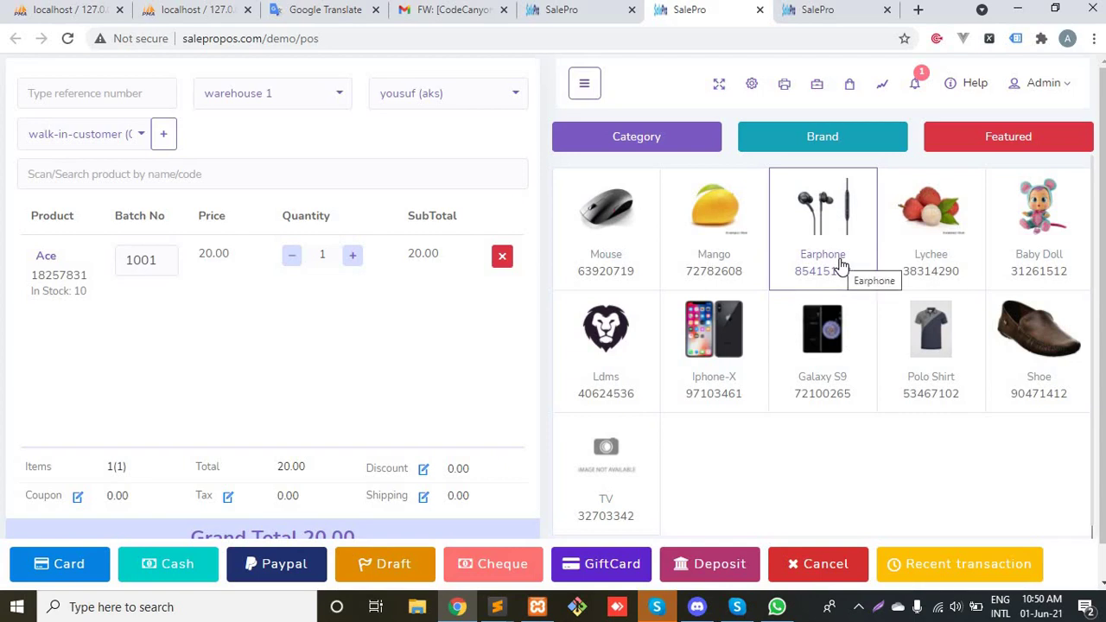
click(840, 267)
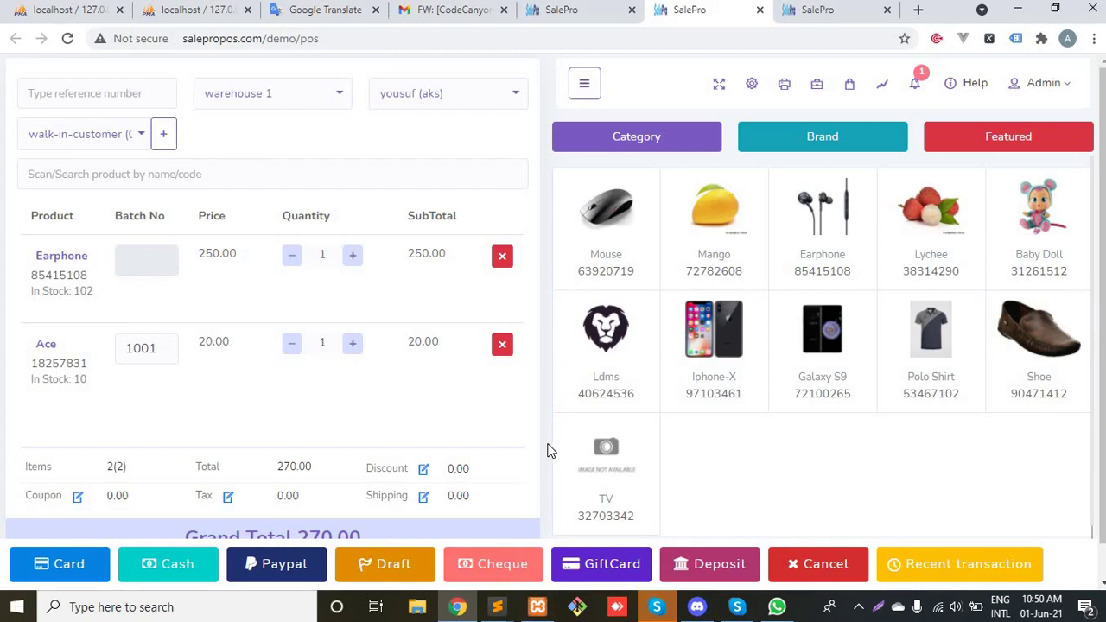
Step: Pay the sale in cash with a received amount of 500 and submit it
scroll(547, 450, down, 1)
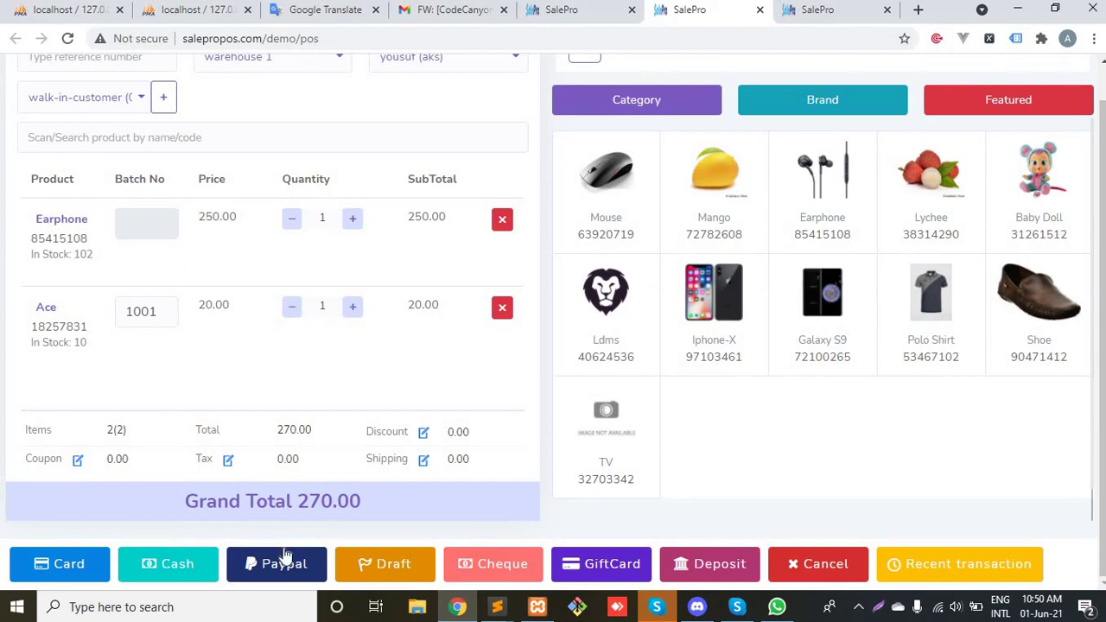
click(155, 565)
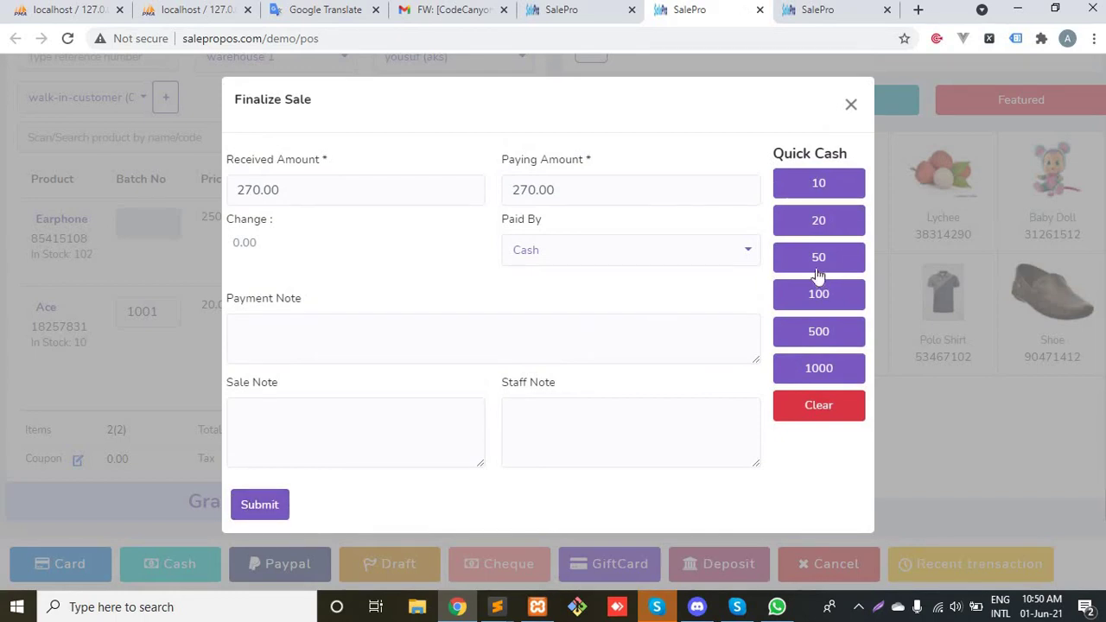
click(849, 336)
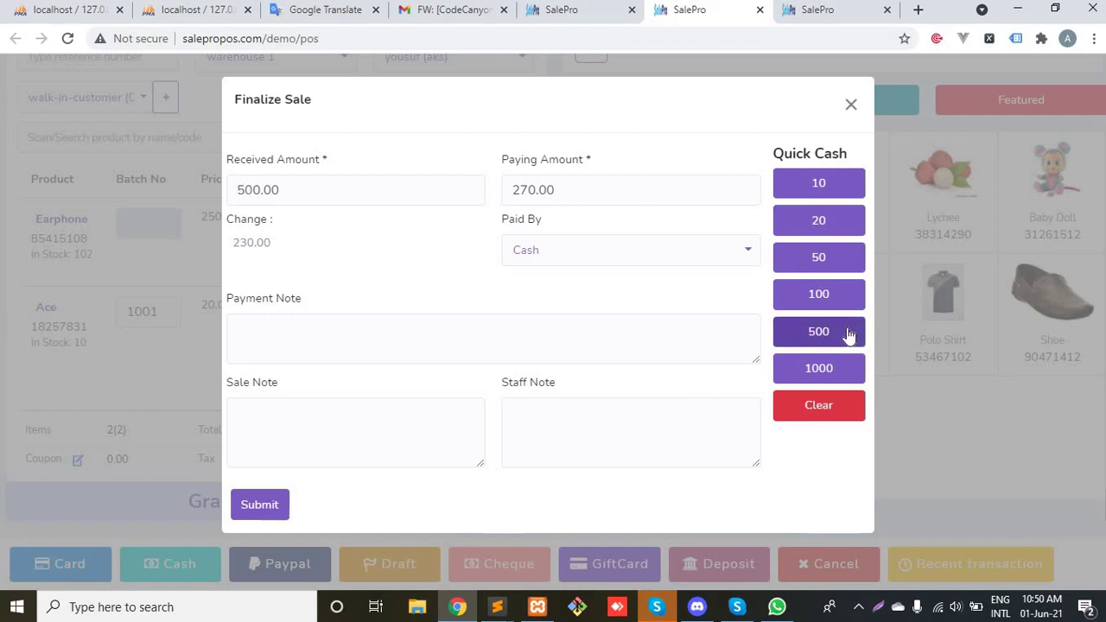
double_click(254, 242)
click(246, 505)
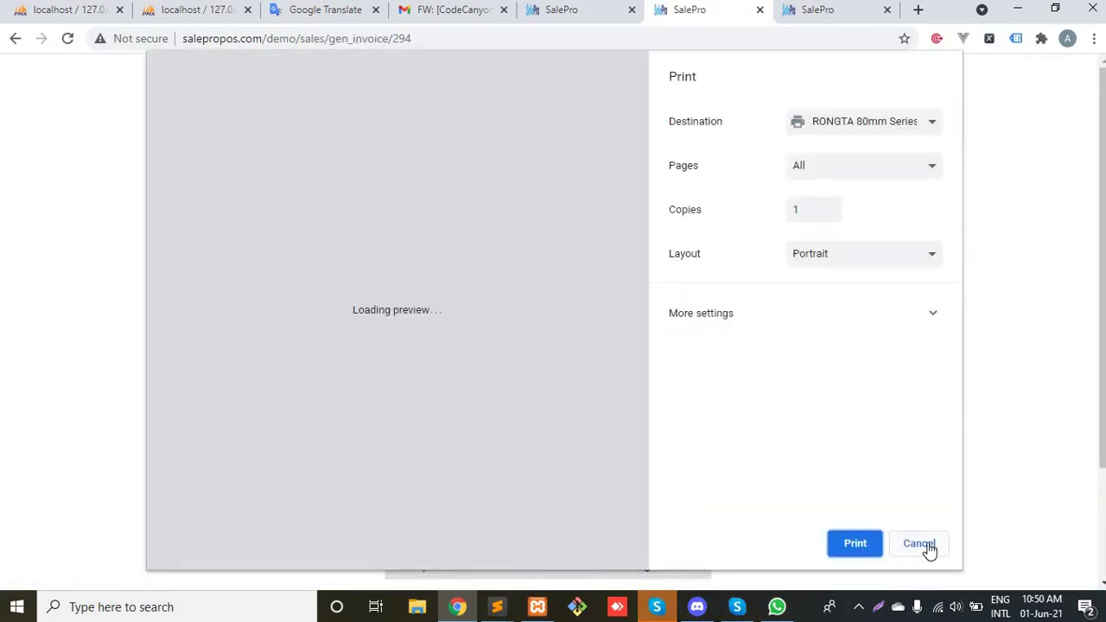
Step: Cancel printing the invoice and examine its Earphone and Ace lines, including the batch number printed for Ace
click(922, 544)
scroll(760, 342, down, 2)
scroll(735, 340, down, 1)
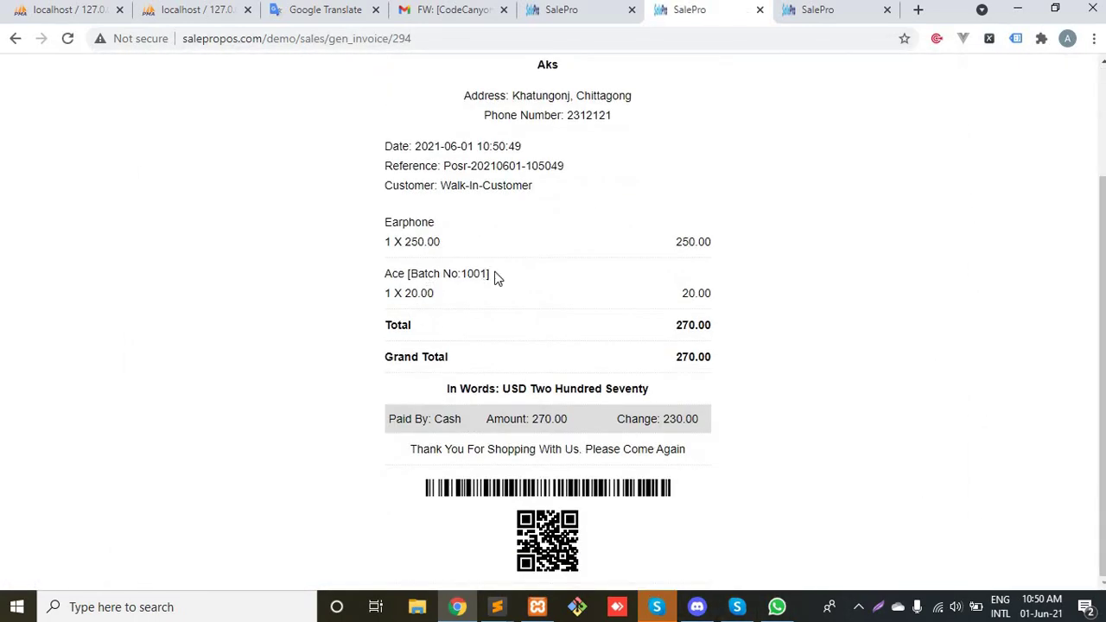
drag(490, 274, 371, 284)
click(490, 295)
drag(403, 270, 526, 299)
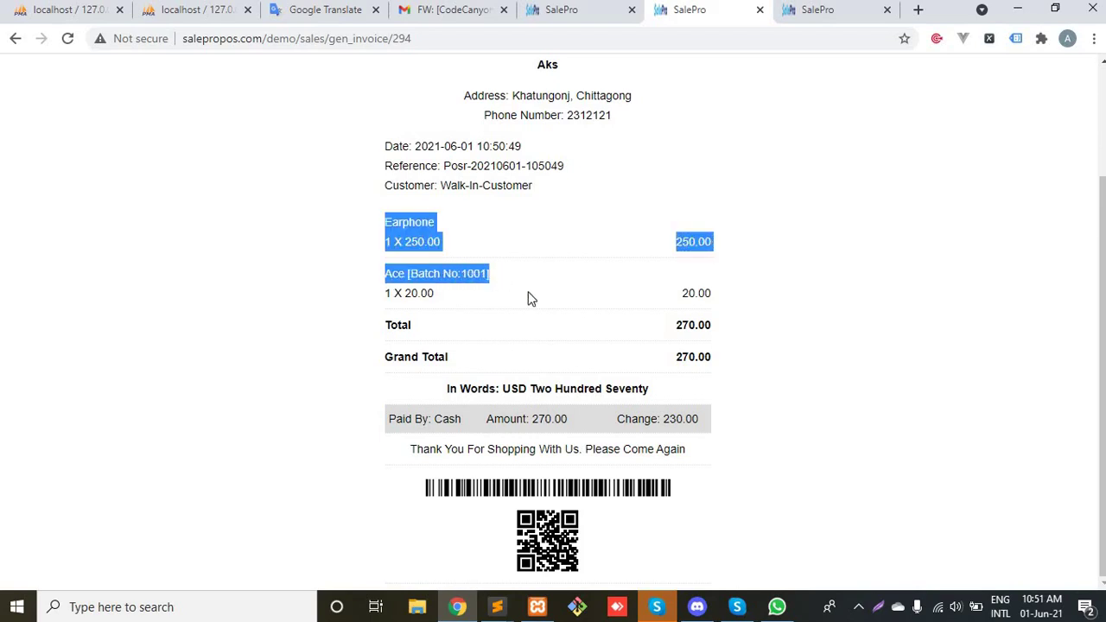
click(529, 297)
scroll(409, 89, up, 2)
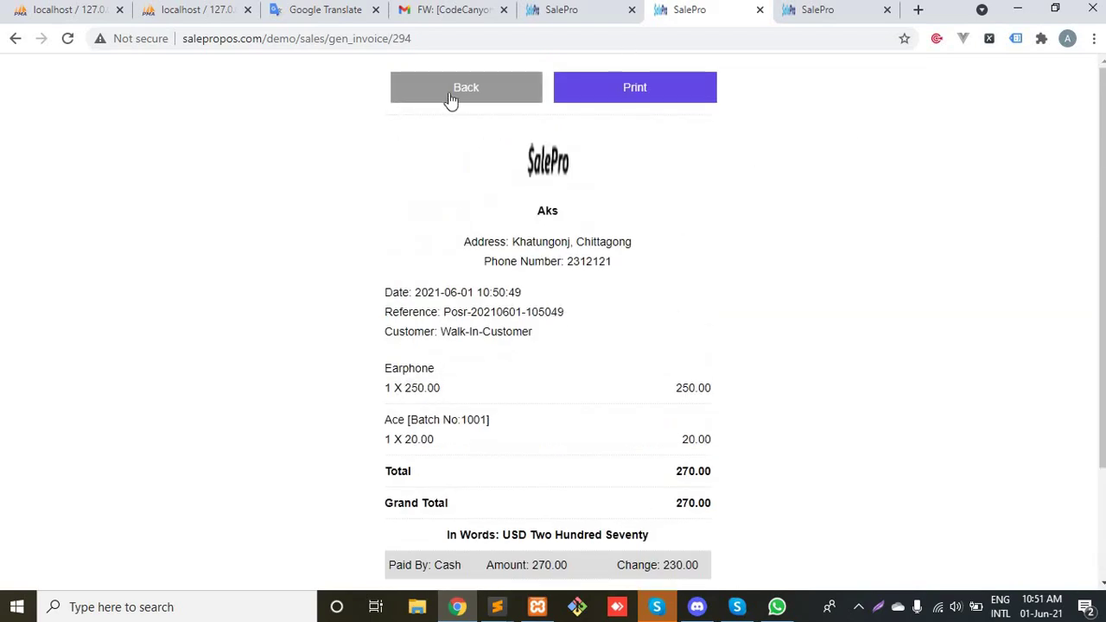
Step: Refresh the product list, open Ace's details to check the warehouse quantity of batch 1001, and close them
click(577, 9)
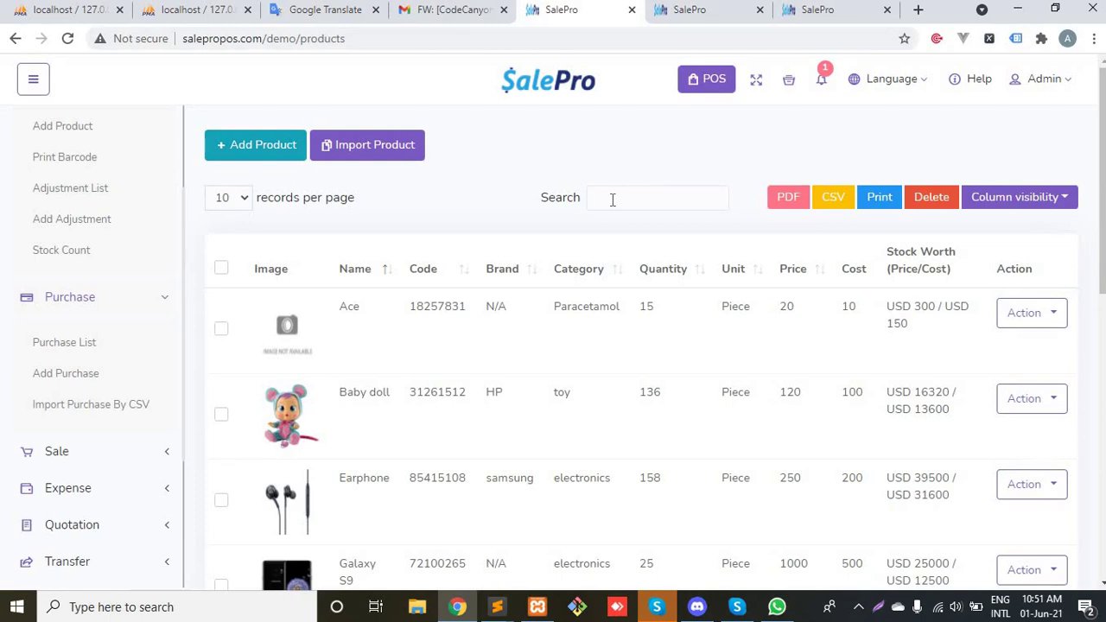
click(69, 38)
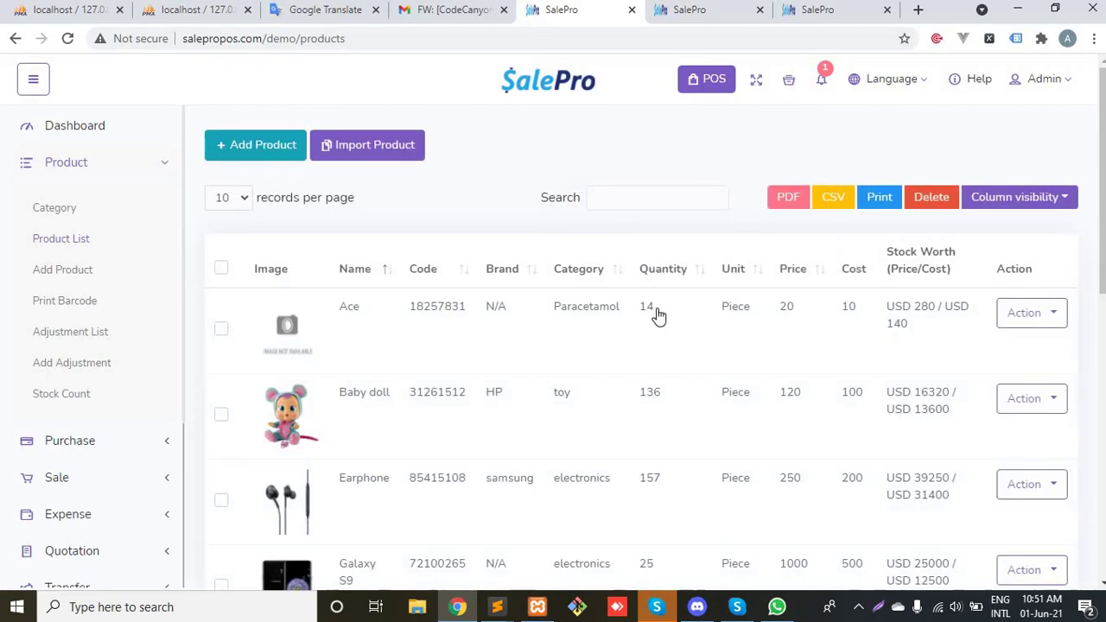
click(670, 322)
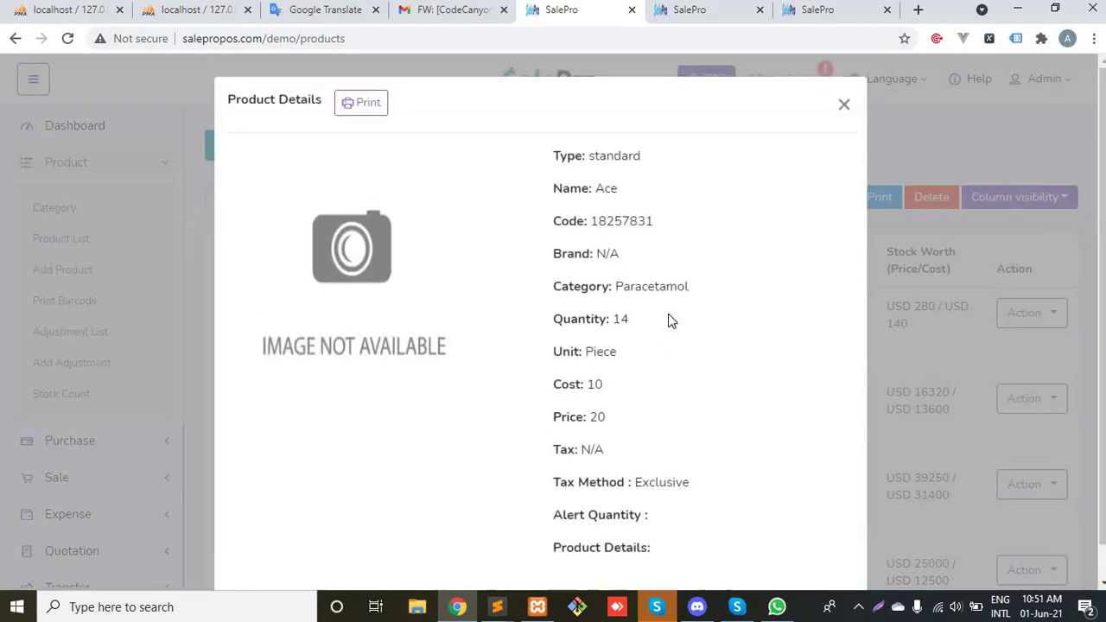
scroll(670, 320, down, 2)
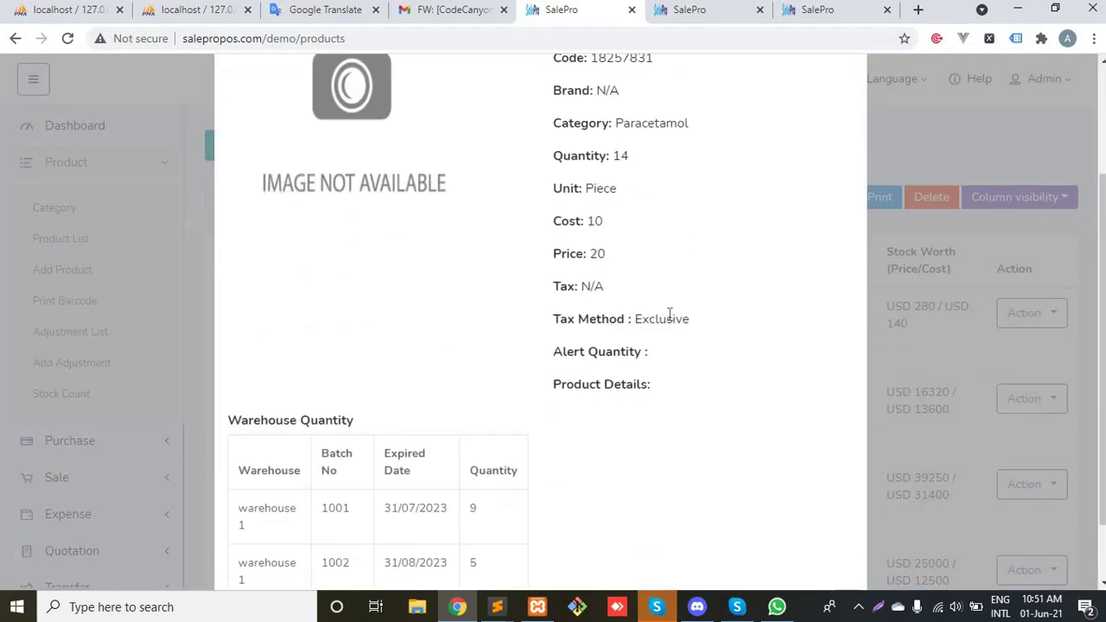
scroll(669, 317, down, 1)
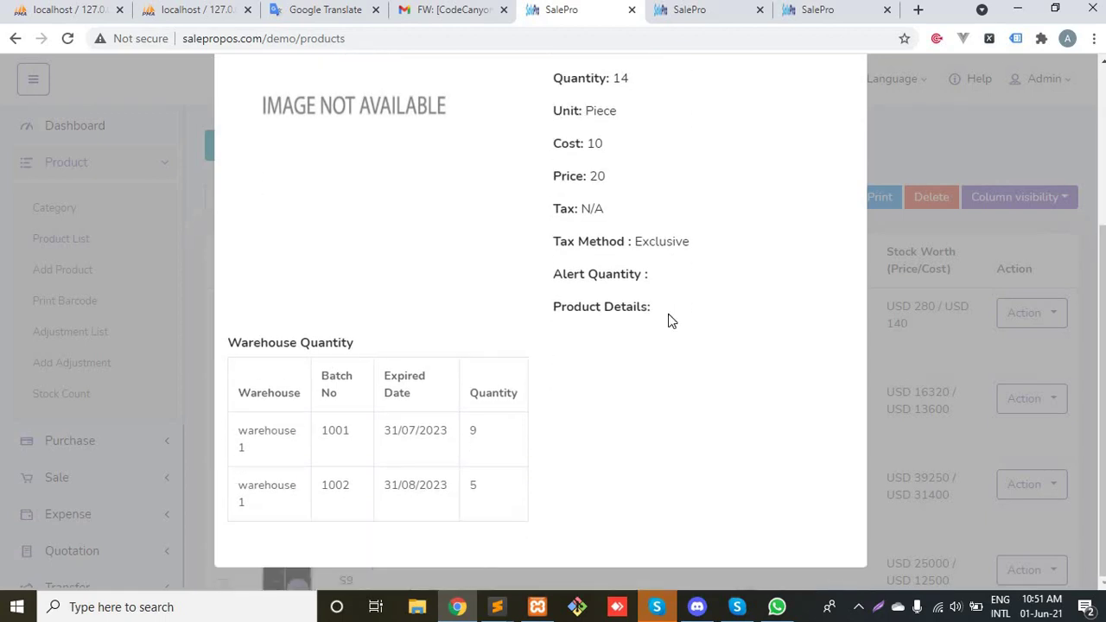
double_click(338, 432)
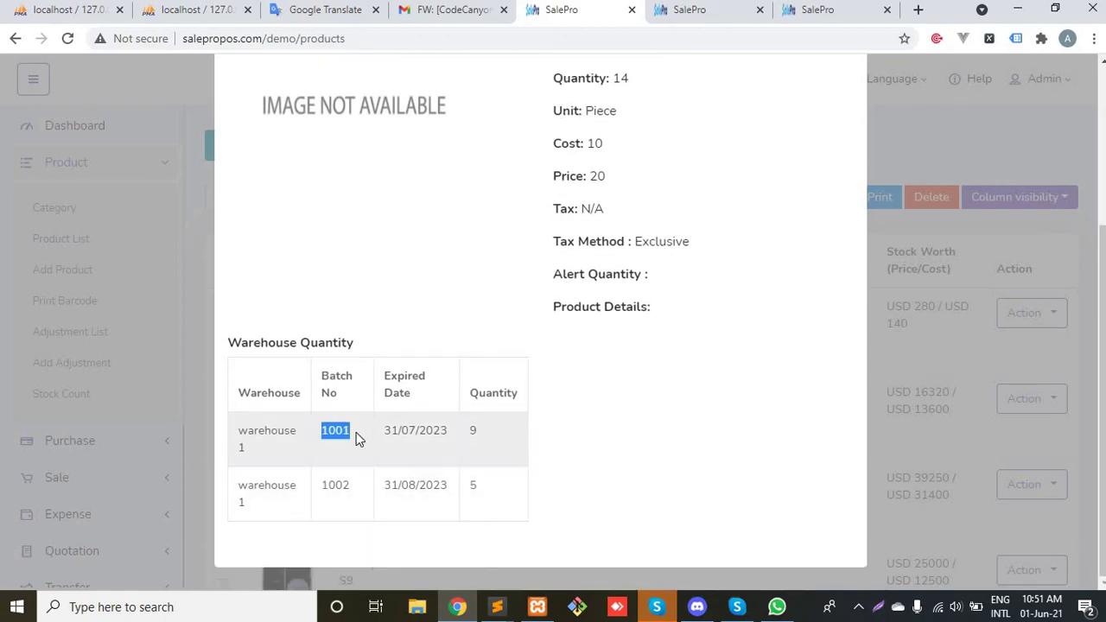
scroll(722, 285, up, 3)
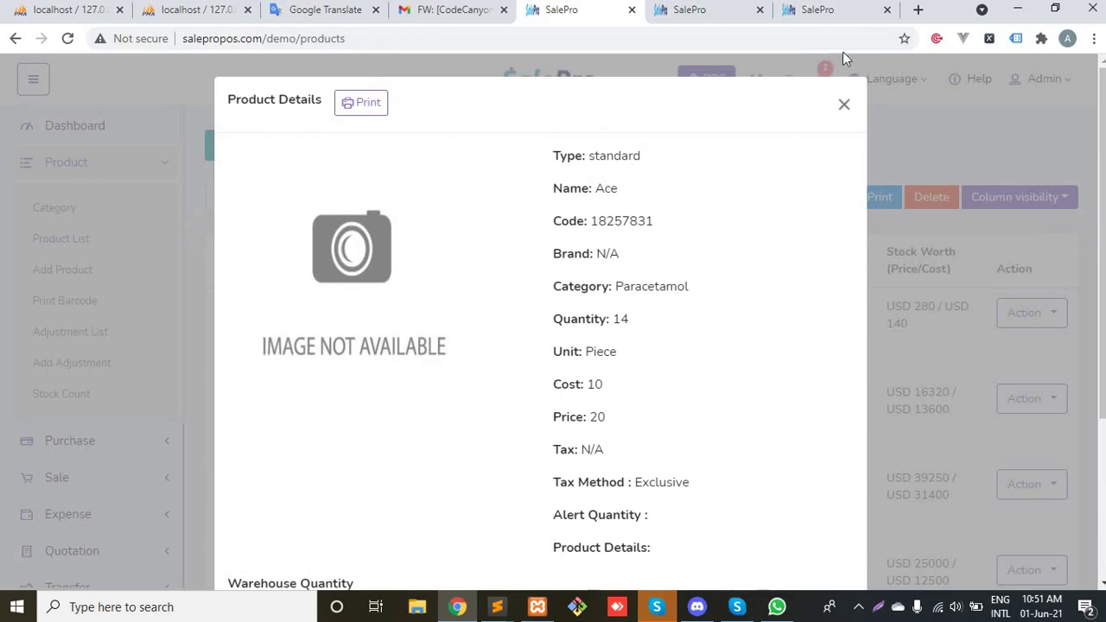
click(844, 104)
Step: Return from the invoice to the POS page, and review Ace's warehouse quantities per batch in its product details
click(682, 13)
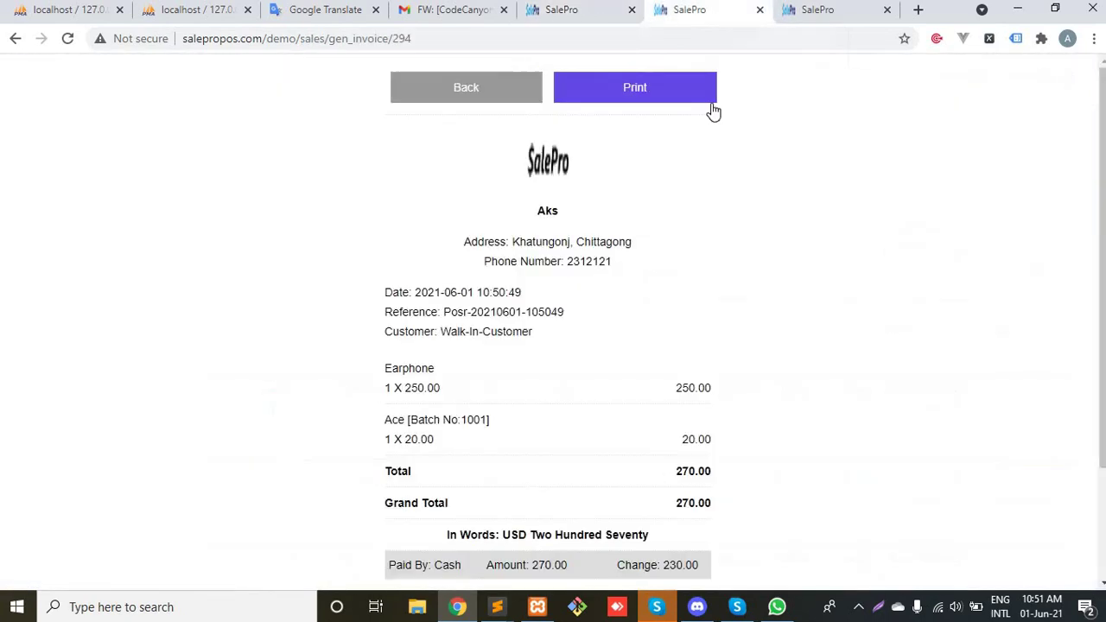
click(513, 97)
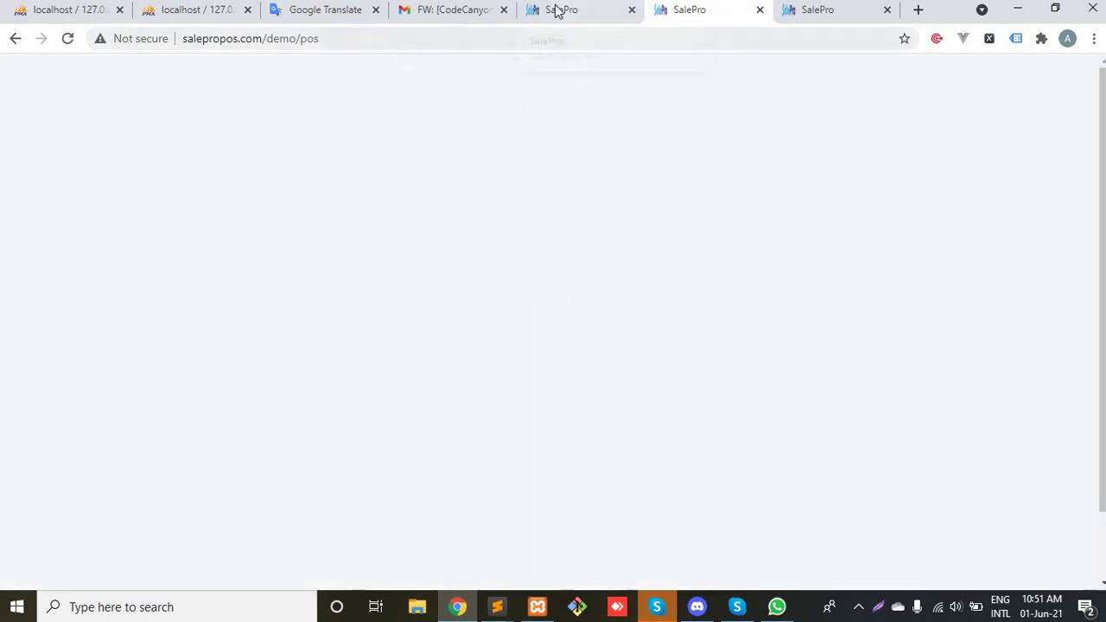
click(557, 10)
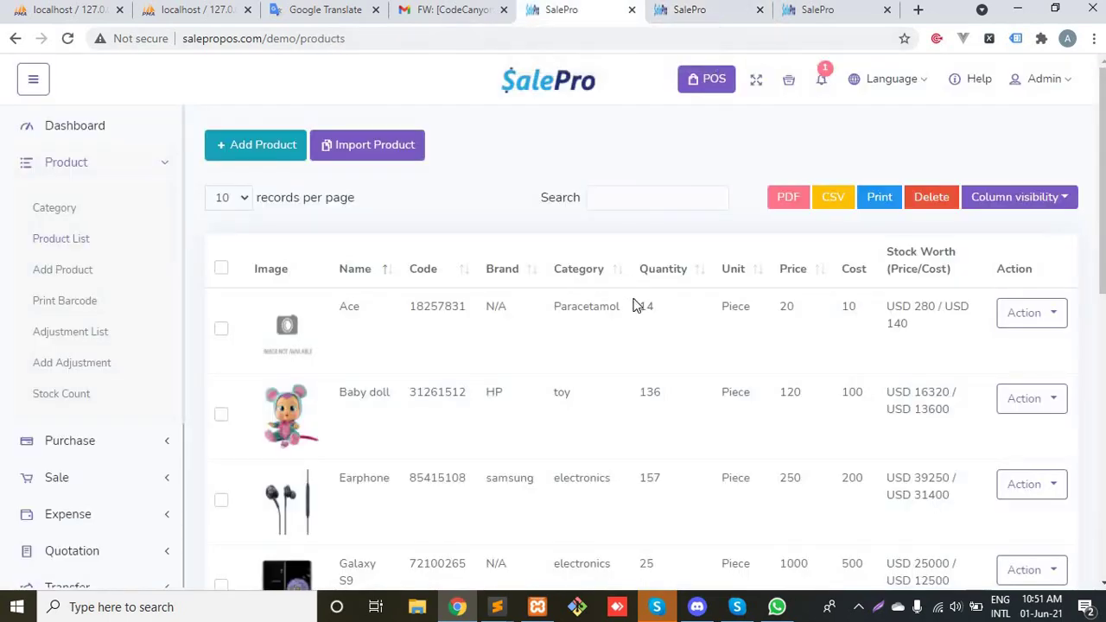
click(637, 306)
scroll(417, 490, down, 2)
scroll(417, 490, down, 1)
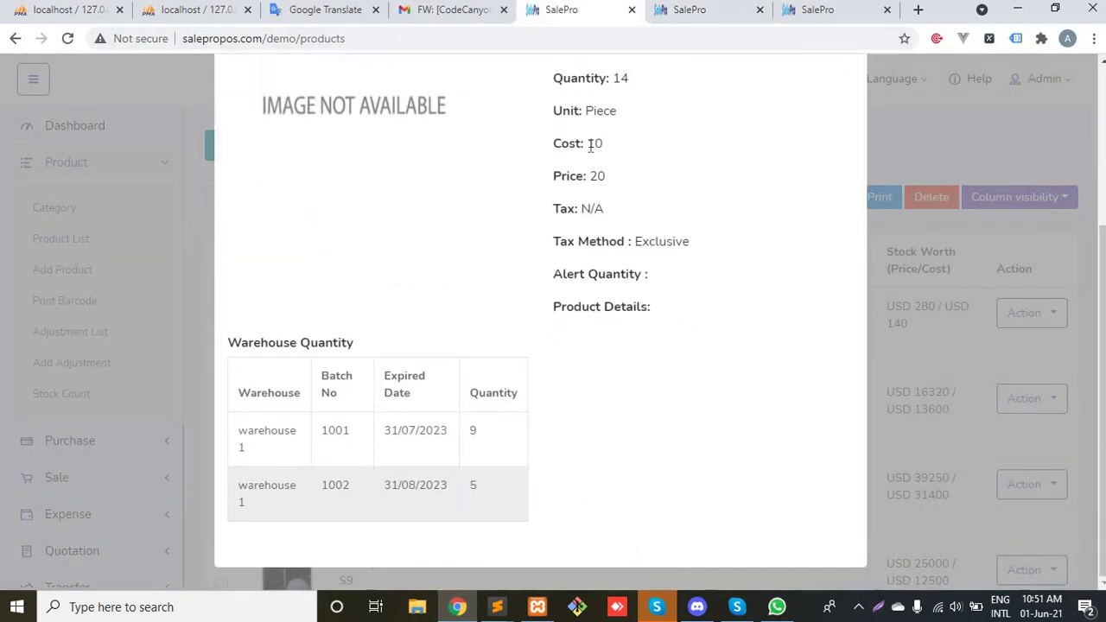
Step: Set the new POS sale's warehouse to warehouse 1 and add the product Ace
click(696, 13)
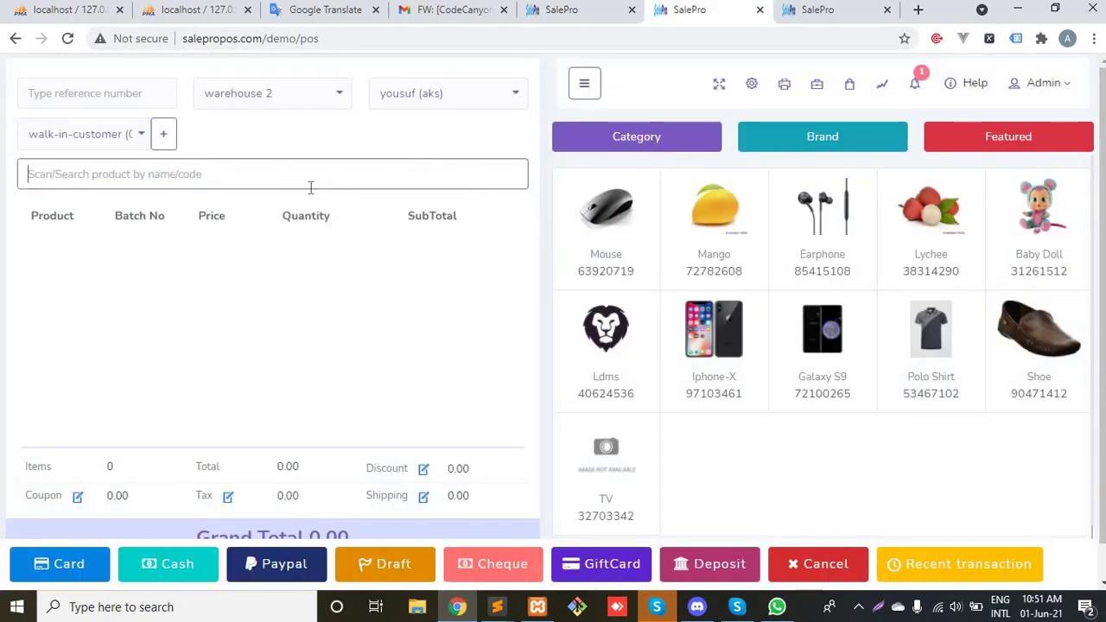
text(ace)
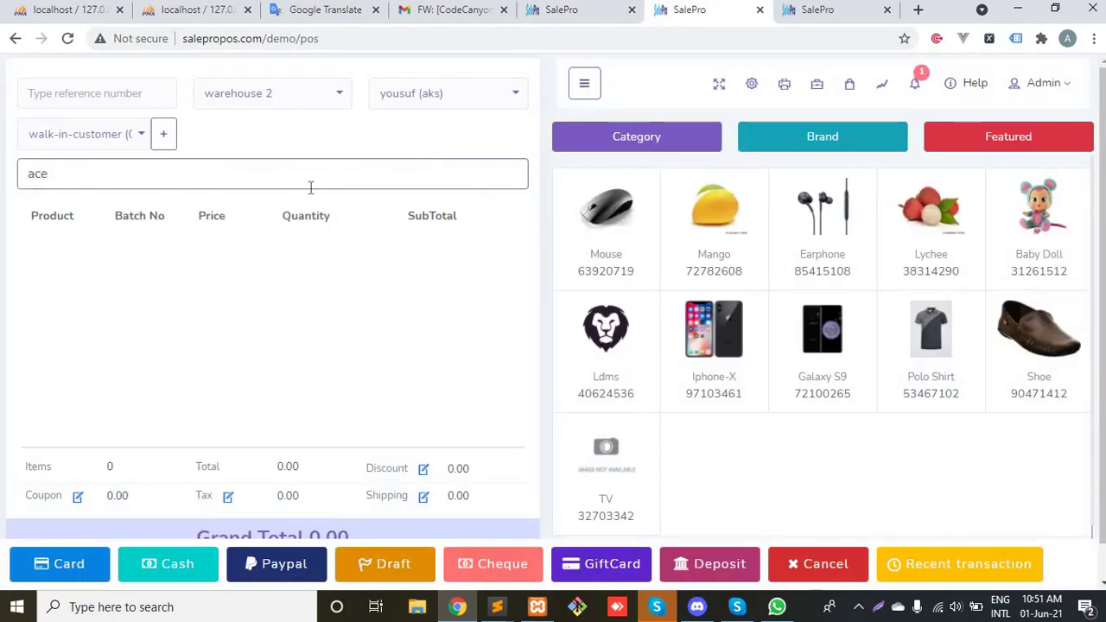
click(265, 93)
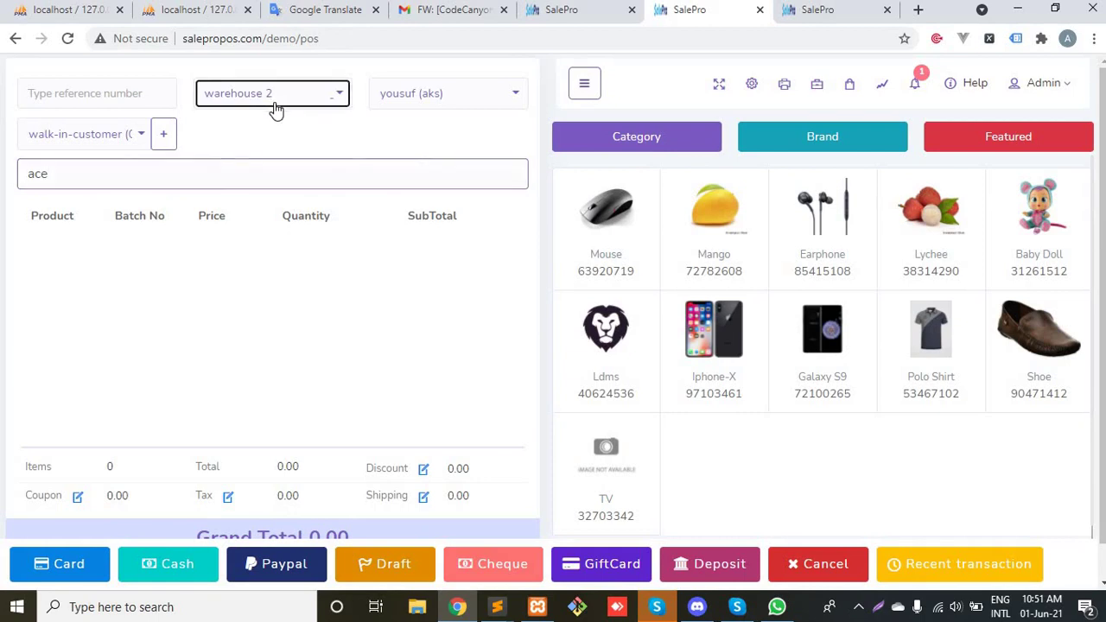
click(256, 171)
click(251, 173)
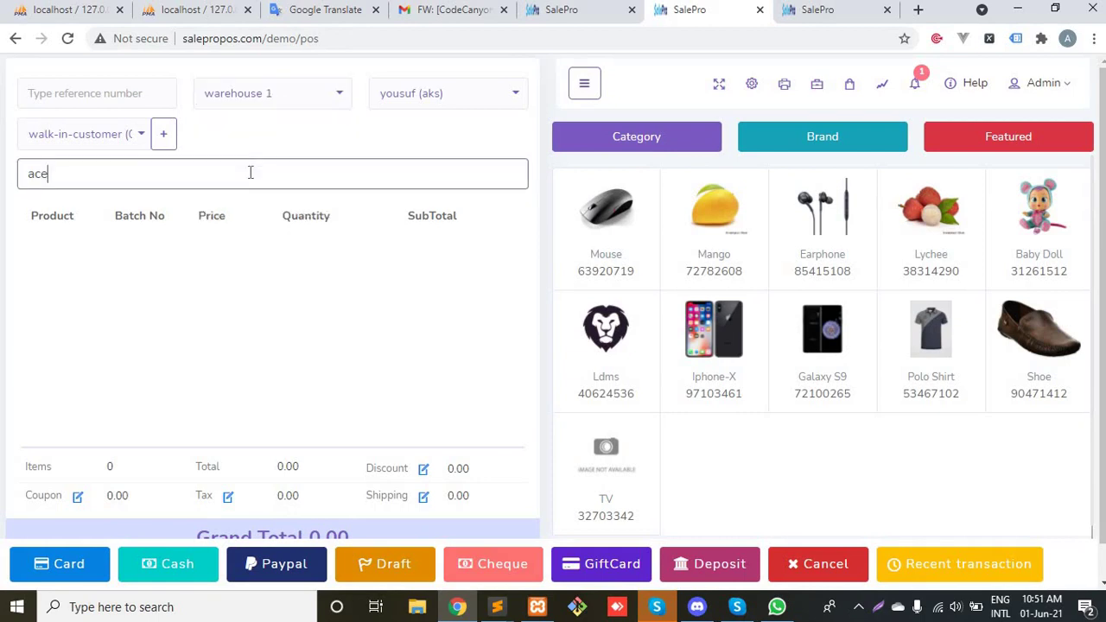
key(BackSpace)
text(e)
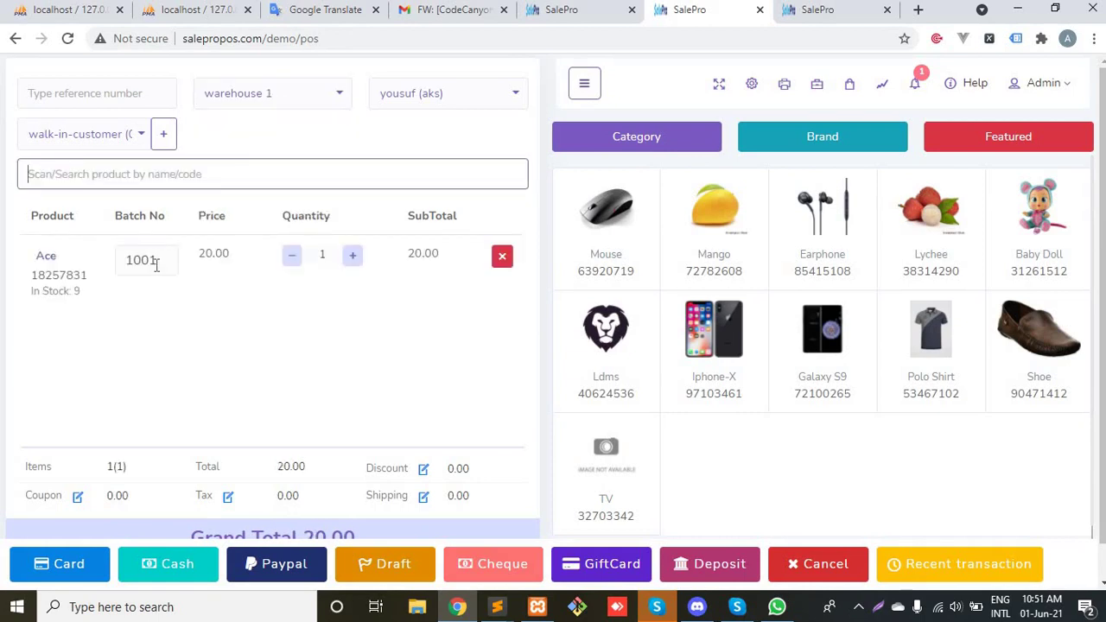
Step: Set the batch number of the Ace row to 1002
click(157, 264)
key(BackSpace)
text(2)
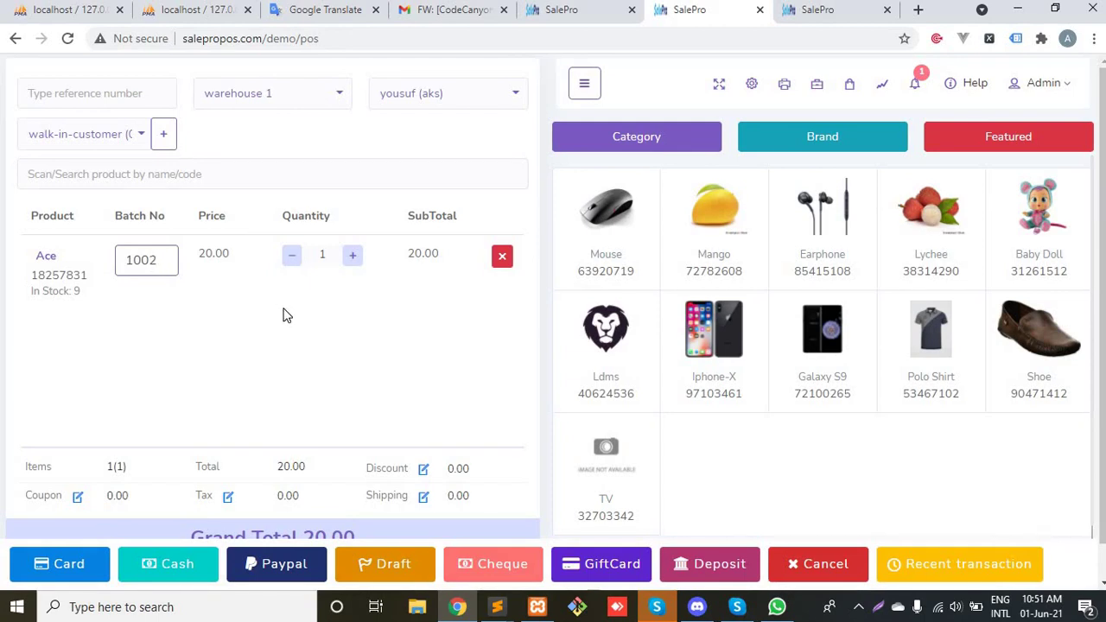
click(284, 313)
Step: Pay the Ace sale in cash with a received amount of 20.00 and submit it
scroll(499, 341, down, 1)
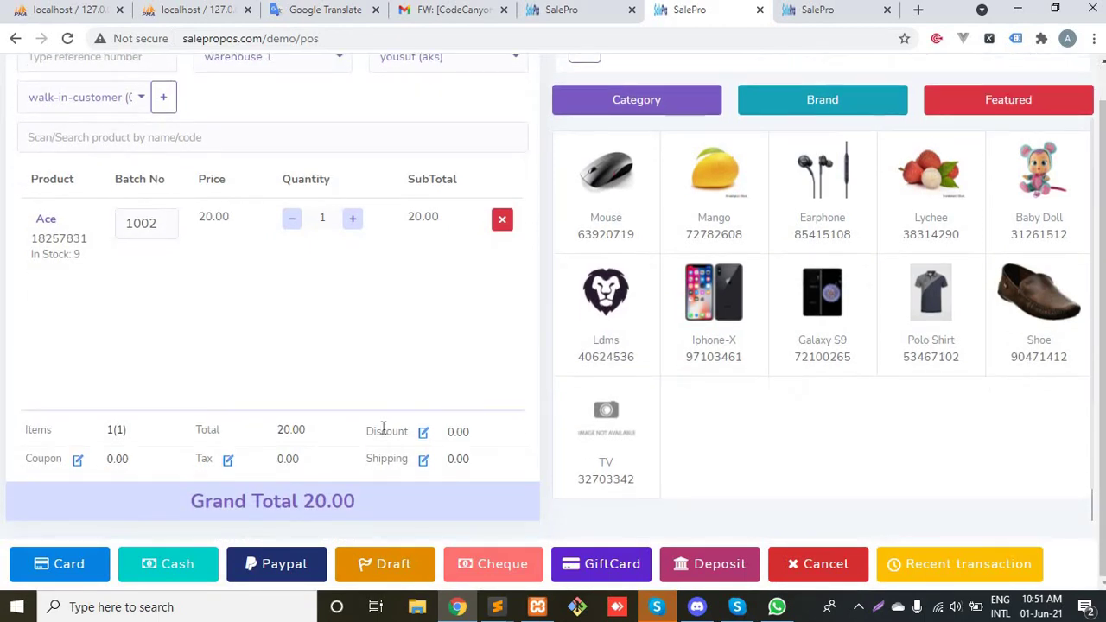
click(193, 576)
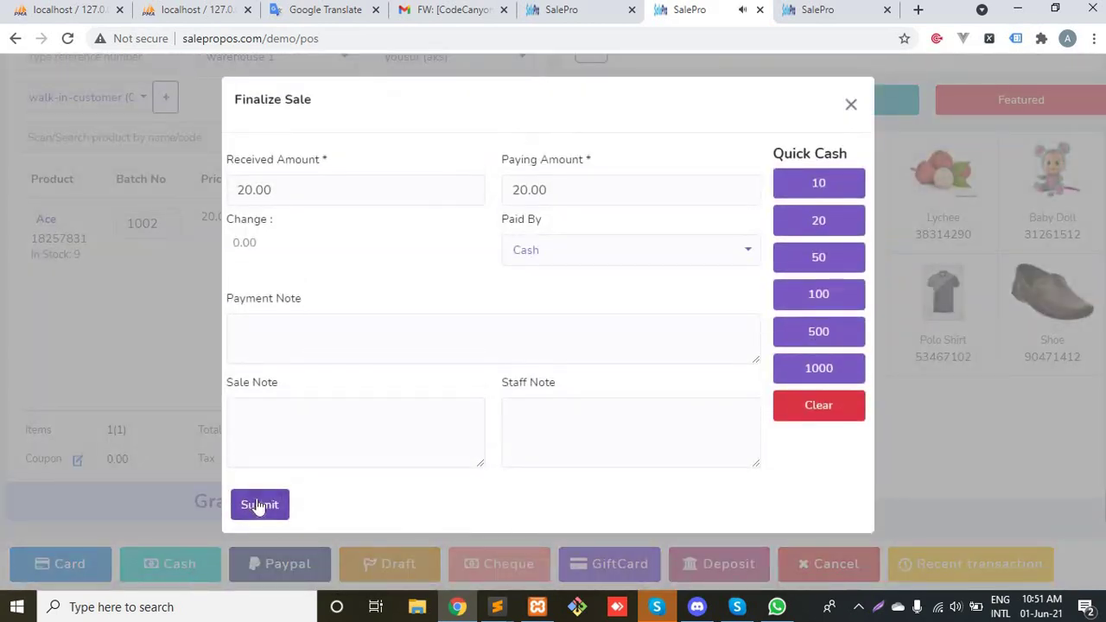
click(259, 505)
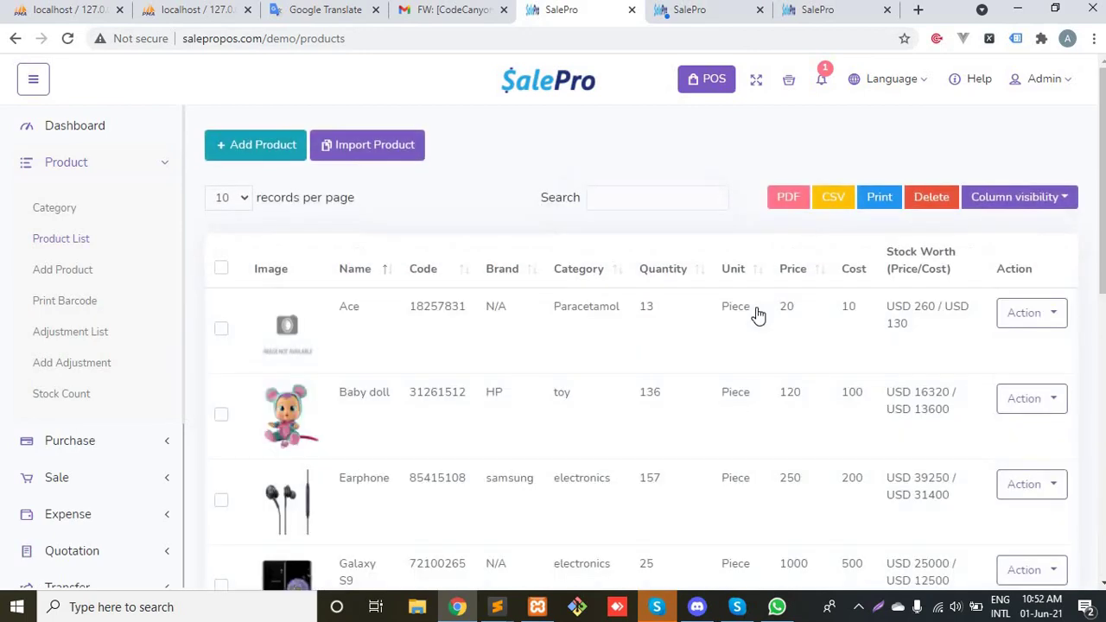
Step: Open Ace's product details, examine the total quantity and the batch 1002 stock row, and close them
click(726, 314)
scroll(676, 305, down, 1)
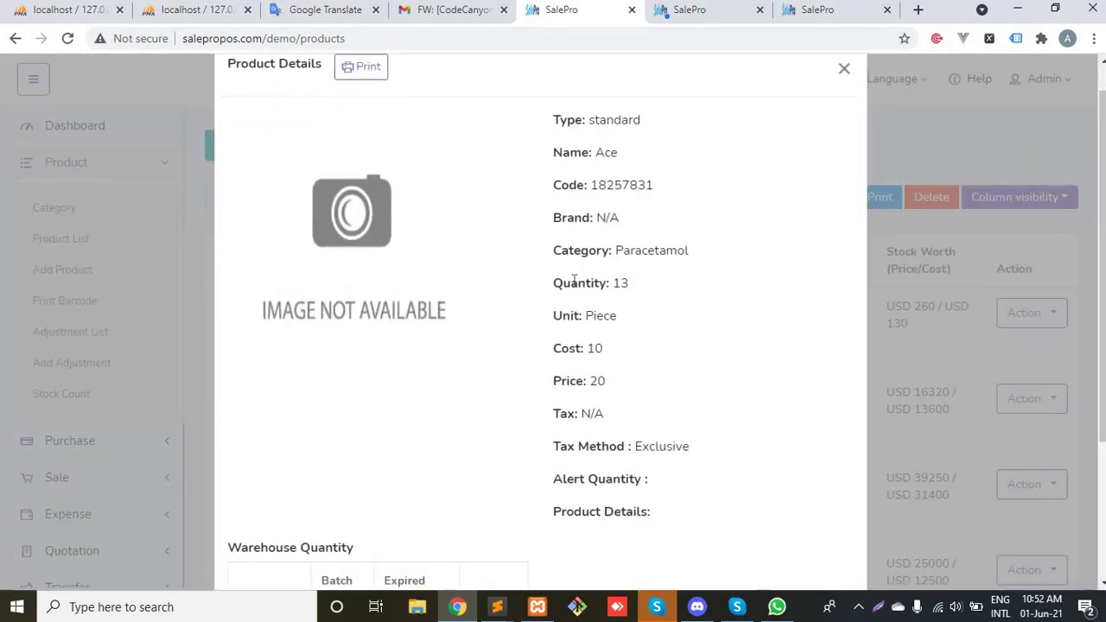
drag(570, 284, 630, 284)
scroll(486, 505, down, 3)
drag(492, 486, 231, 499)
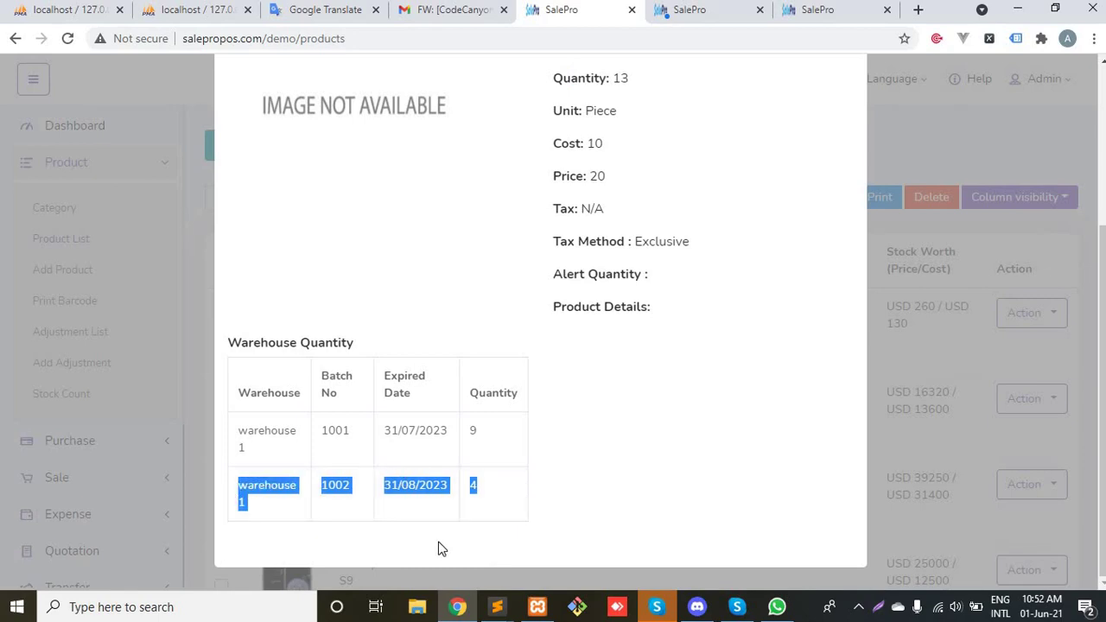
click(494, 498)
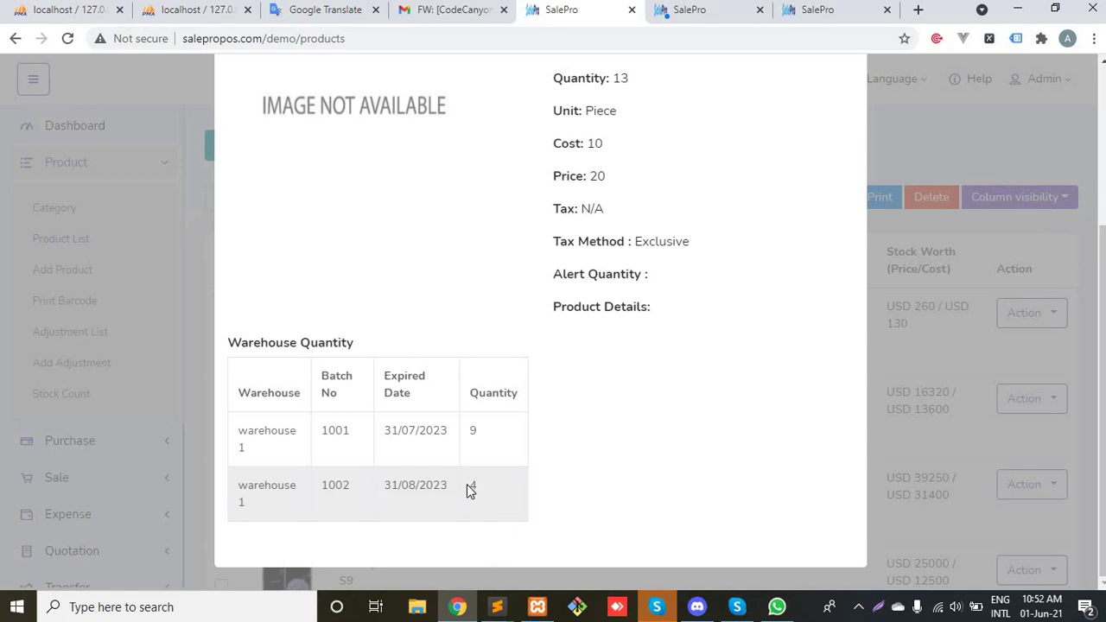
drag(469, 490, 509, 489)
scroll(673, 446, up, 5)
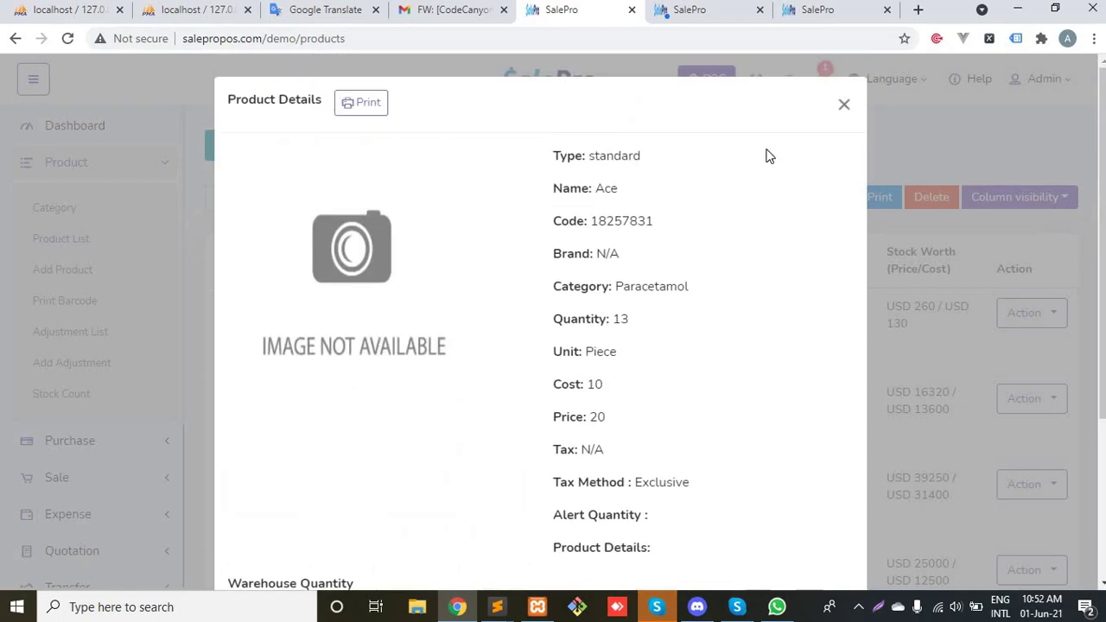
click(839, 109)
Step: Leave the batch 1002 sale's invoice for the POS page without printing, and switch to the product list
click(722, 17)
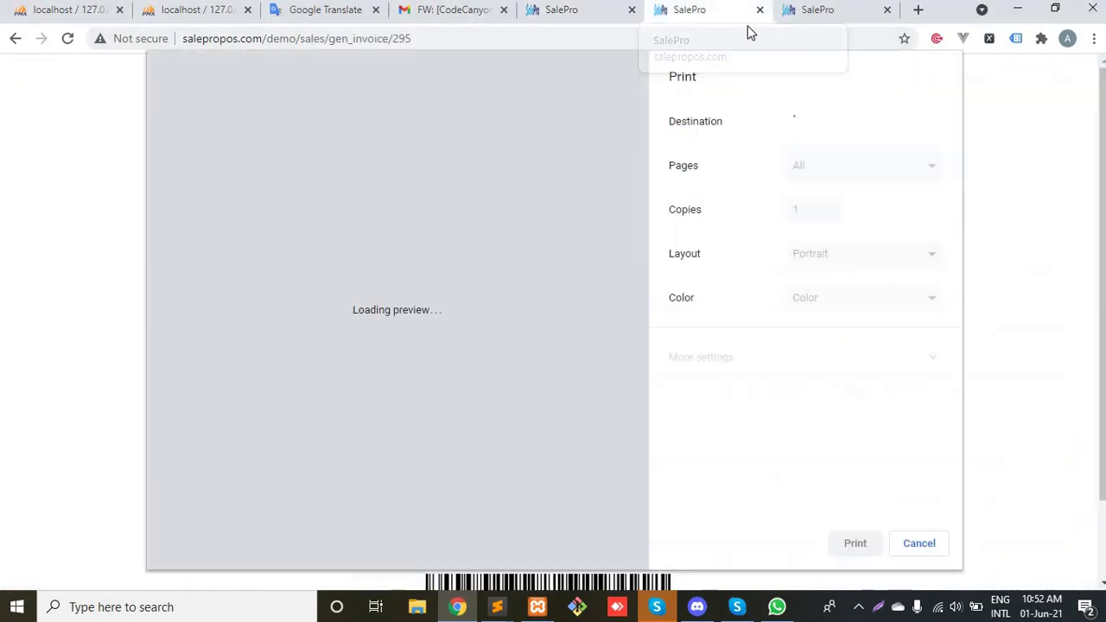
click(919, 543)
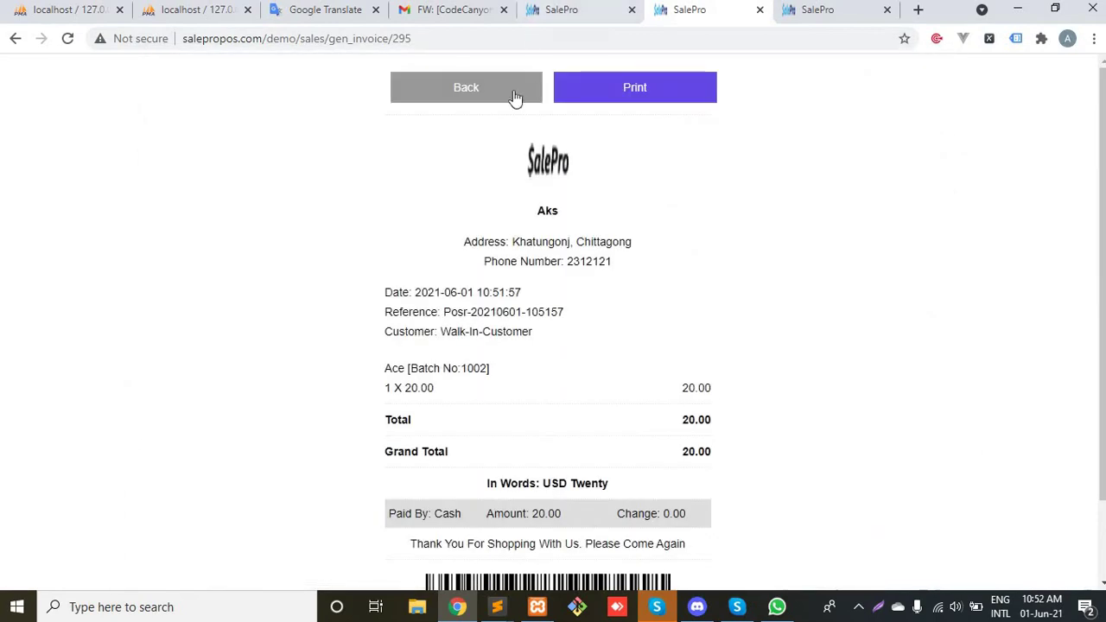
click(509, 97)
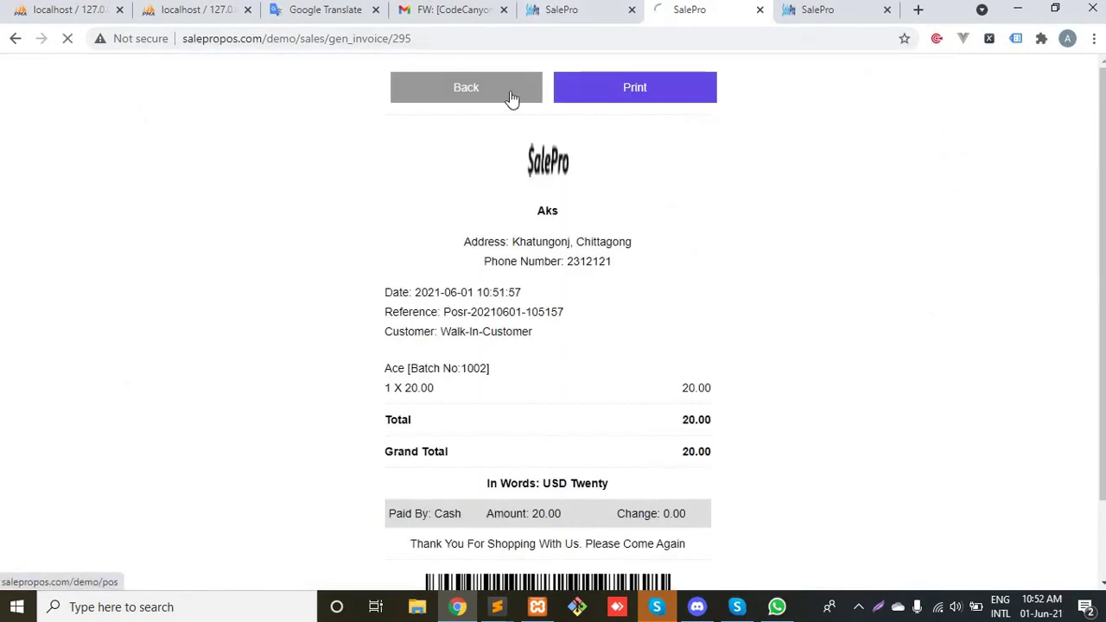
click(549, 25)
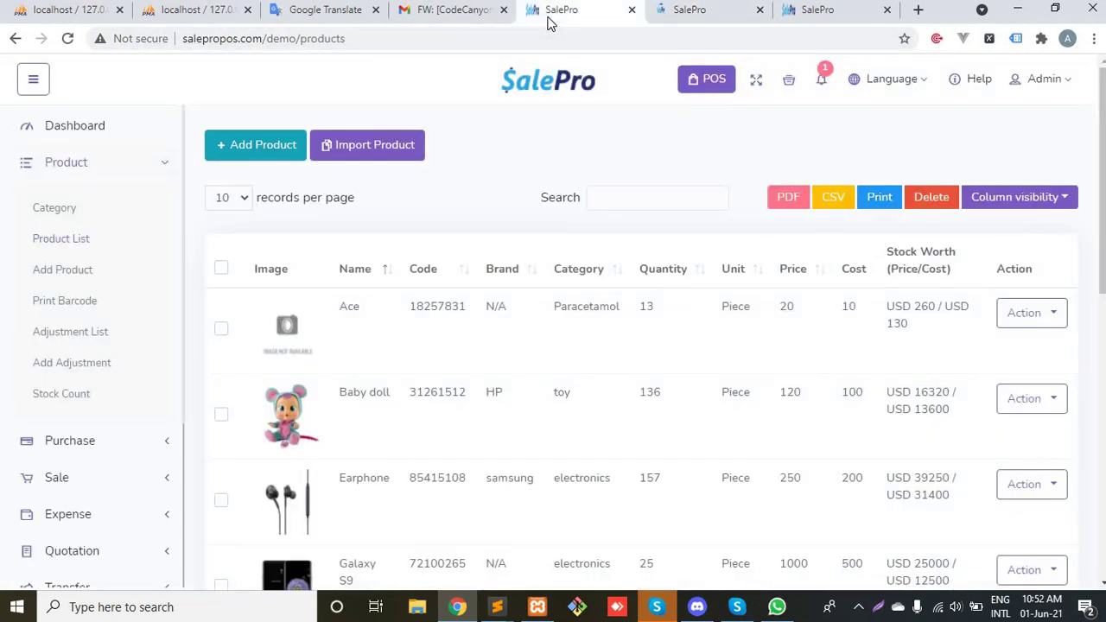